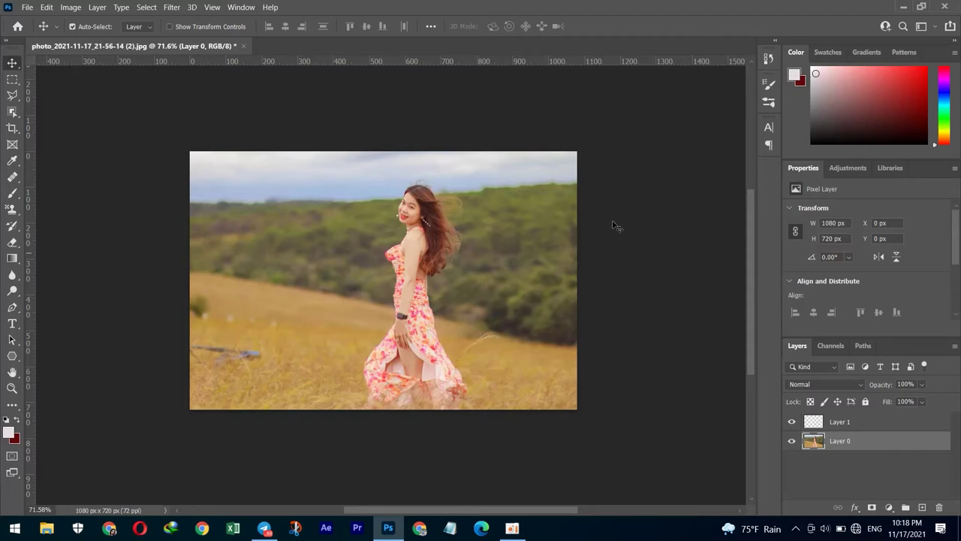
# Create a new 1200 x 800 px document and make dark red the foreground colour
pyautogui.click(28, 7)
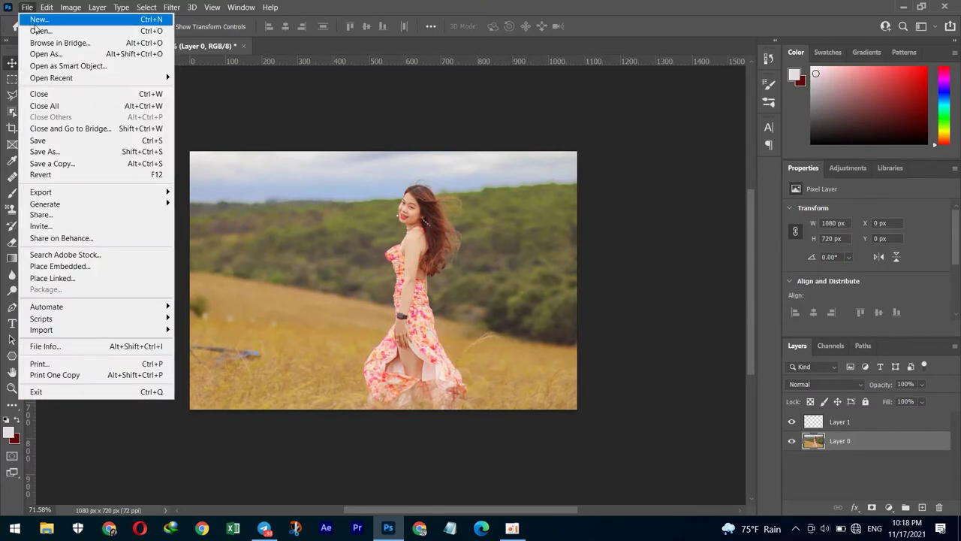
pyautogui.click(47, 23)
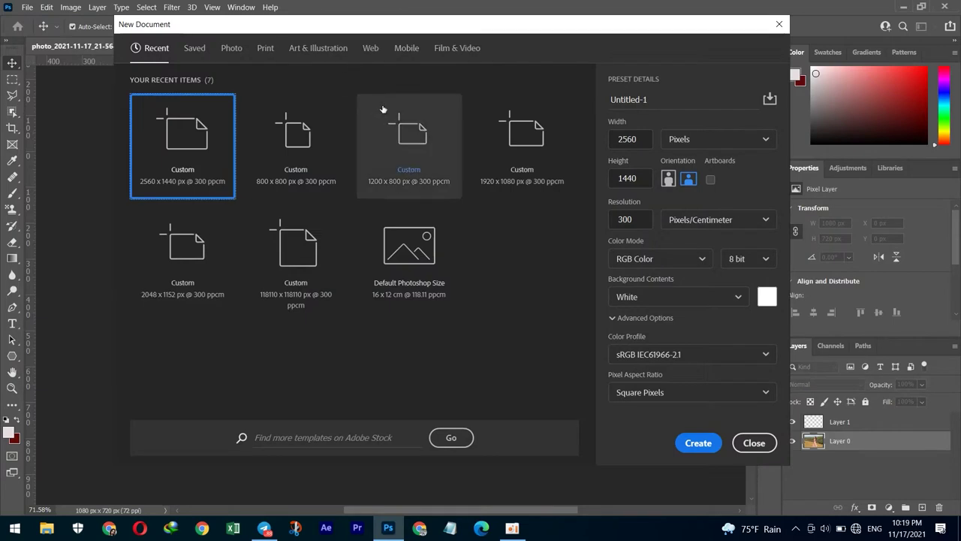
pyautogui.click(409, 139)
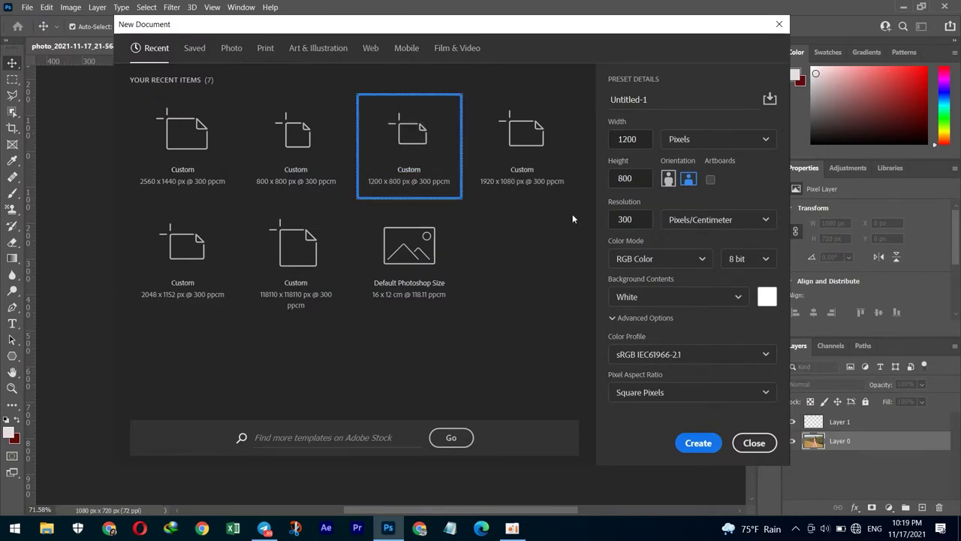
pyautogui.click(699, 444)
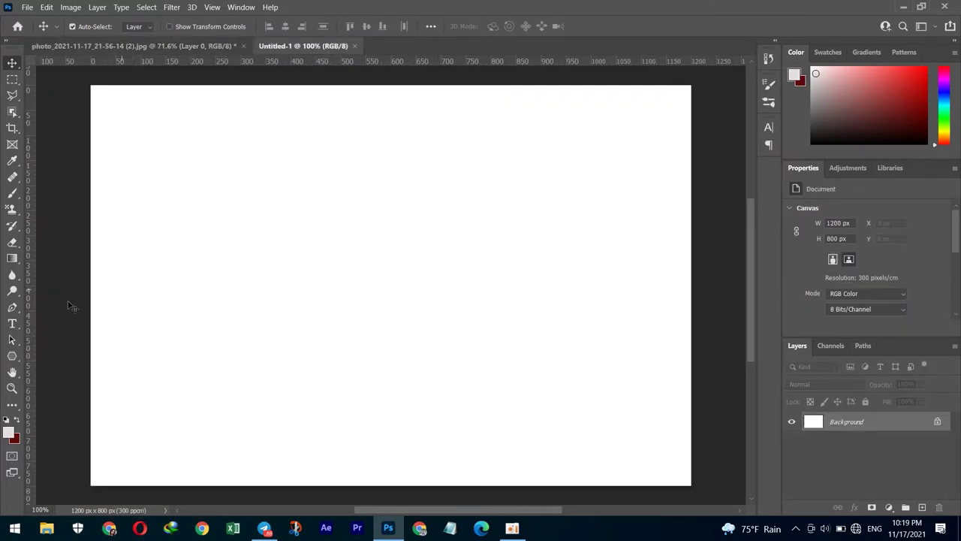
pyautogui.click(15, 421)
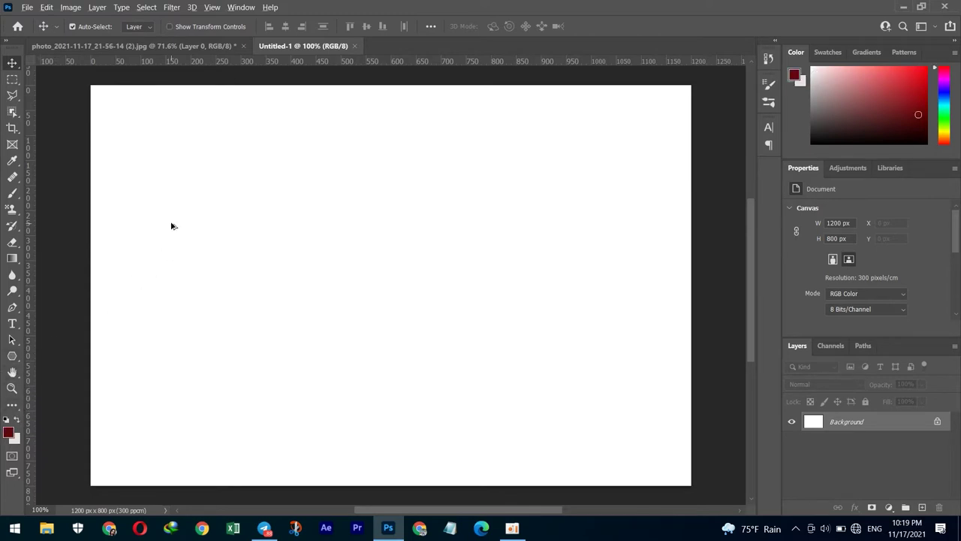
# Fill the canvas with dark red, unlock it as Layer 0, and add a Gradient Overlay
pyautogui.hotkey('alt', 'BackSpace')
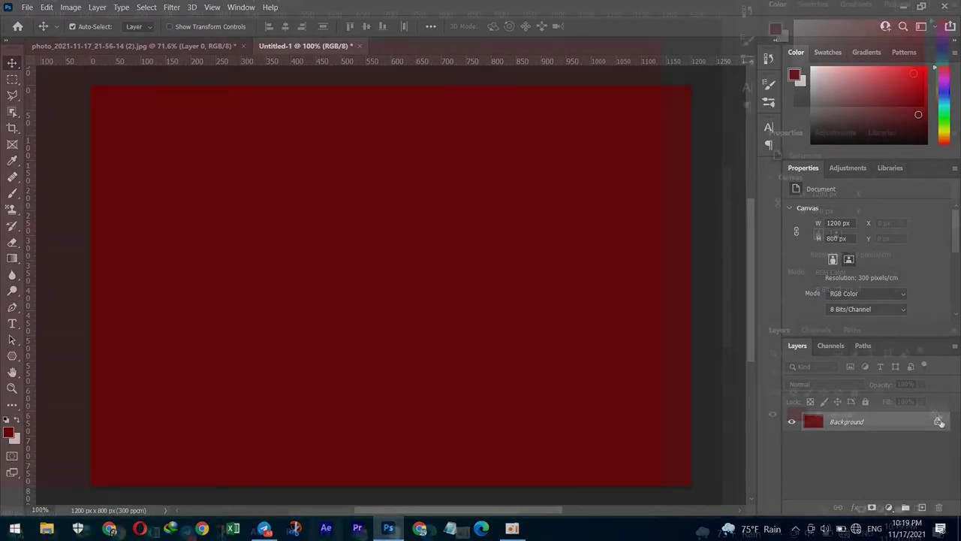
pyautogui.click(935, 416)
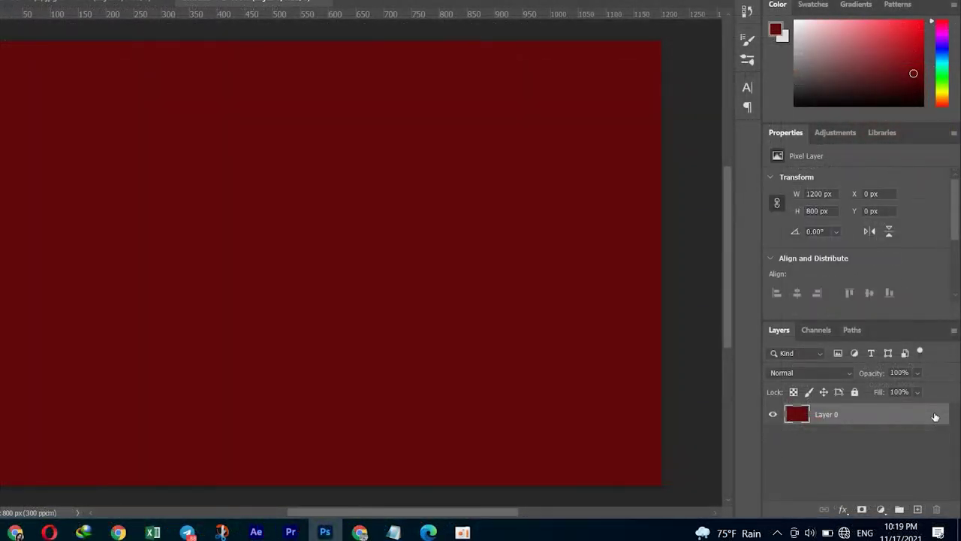
pyautogui.click(843, 510)
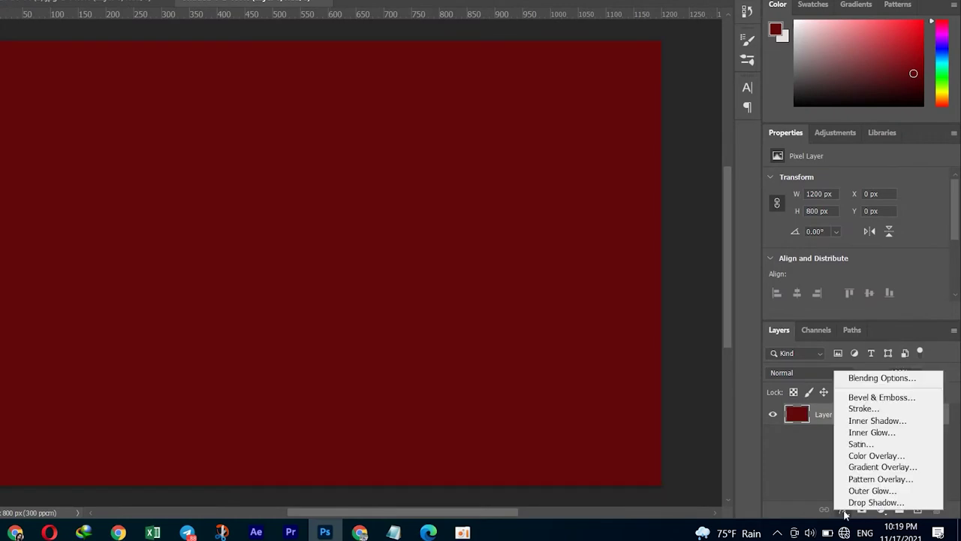
pyautogui.click(864, 467)
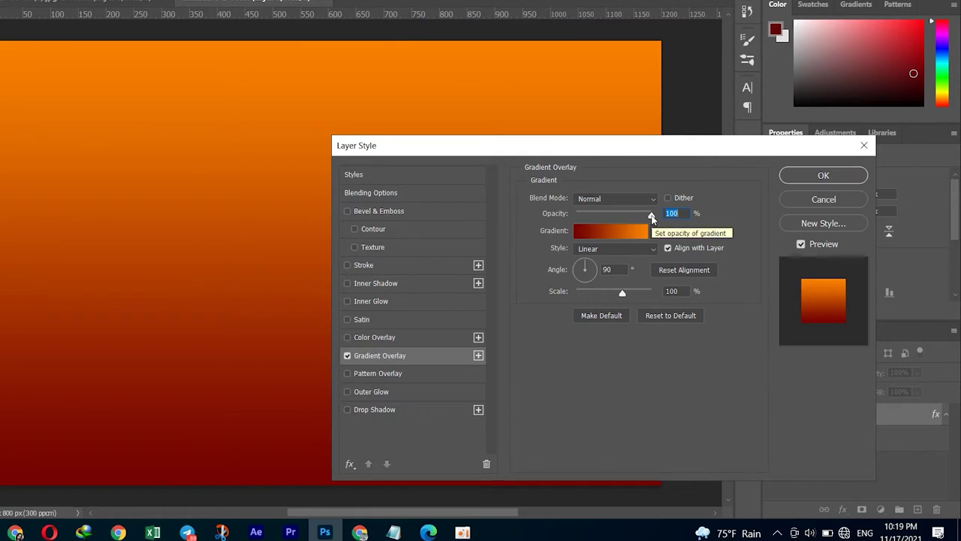
# Change the gradient's dark red start stop to a brighter red
pyautogui.click(644, 239)
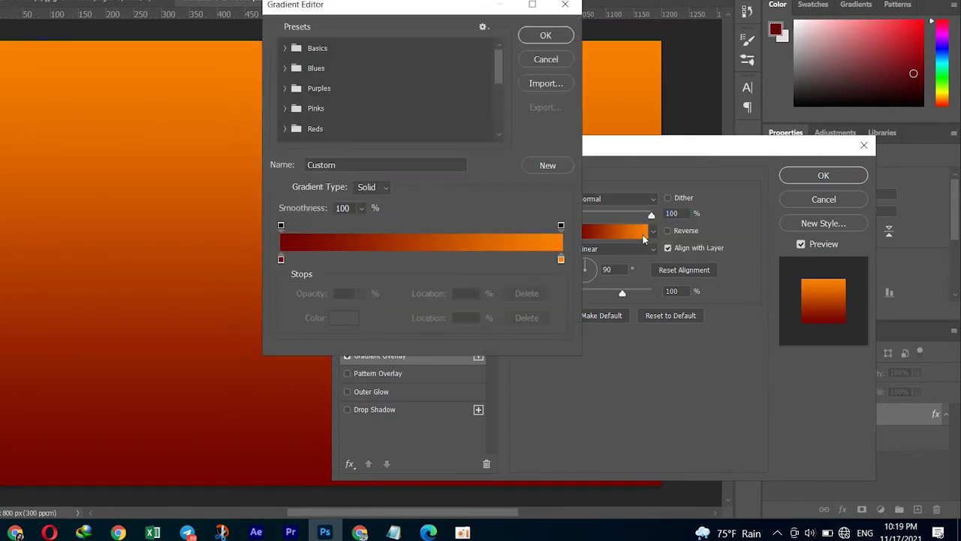
pyautogui.click(562, 261)
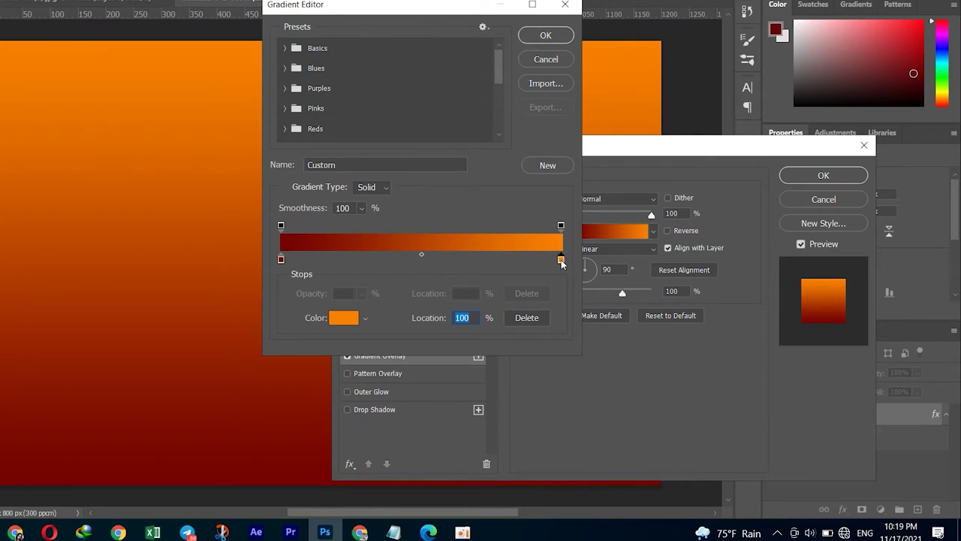
pyautogui.click(281, 260)
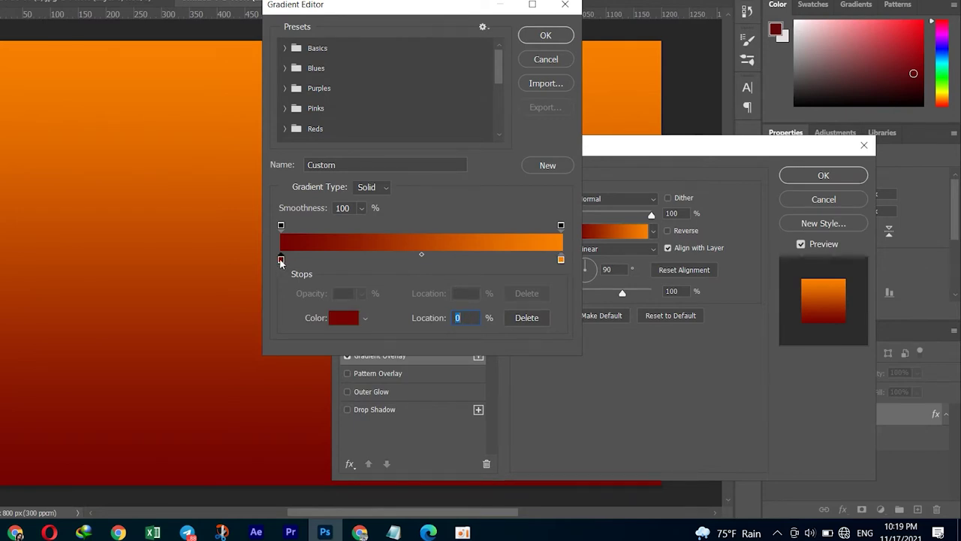
pyautogui.doubleClick(280, 259)
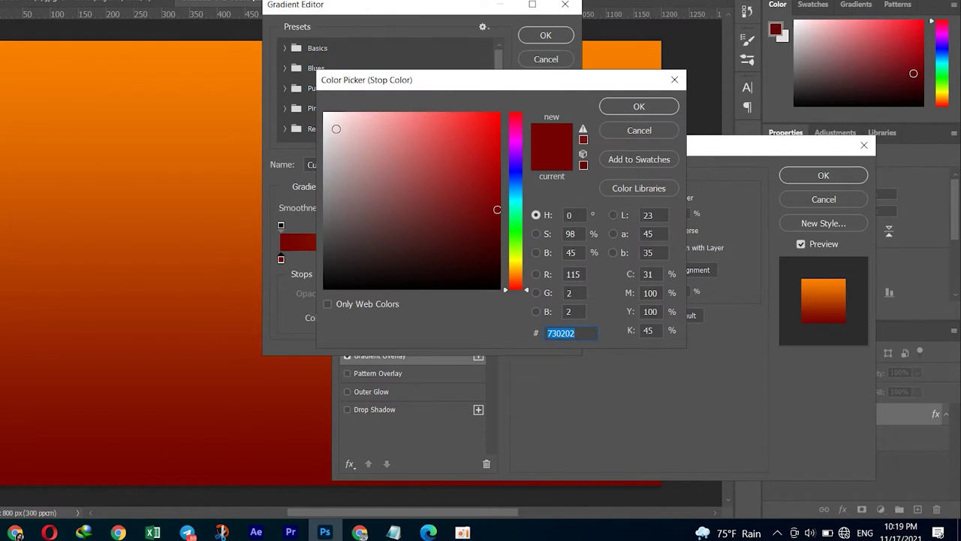
pyautogui.click(335, 128)
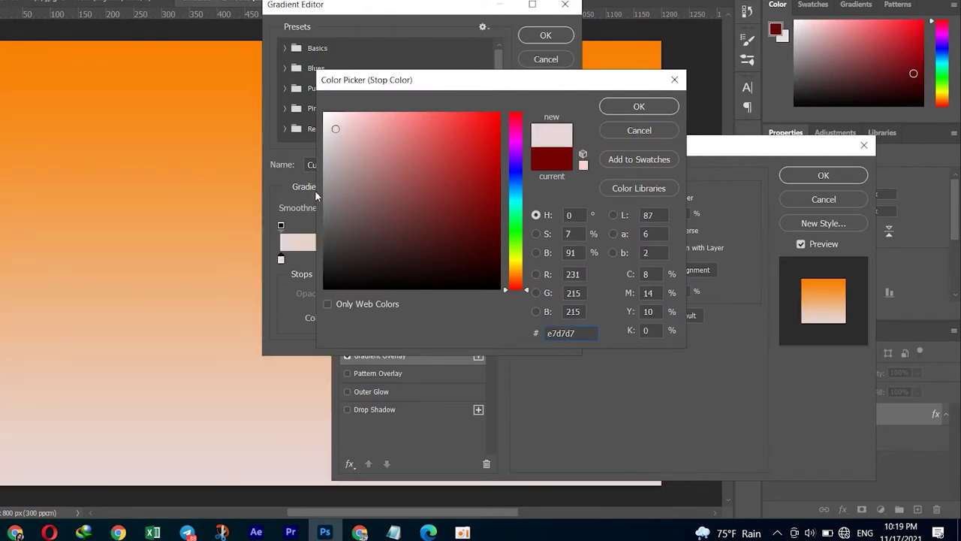
pyautogui.click(413, 190)
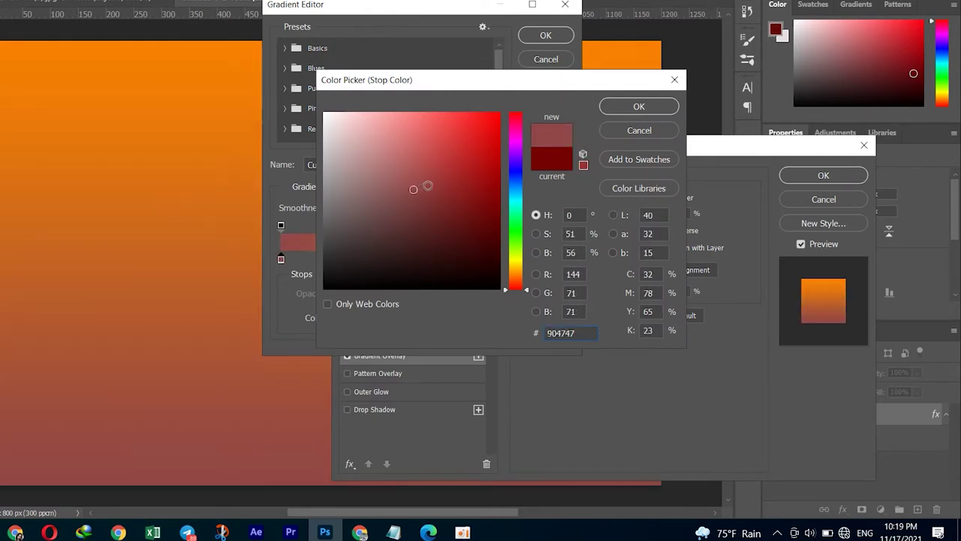
pyautogui.click(437, 181)
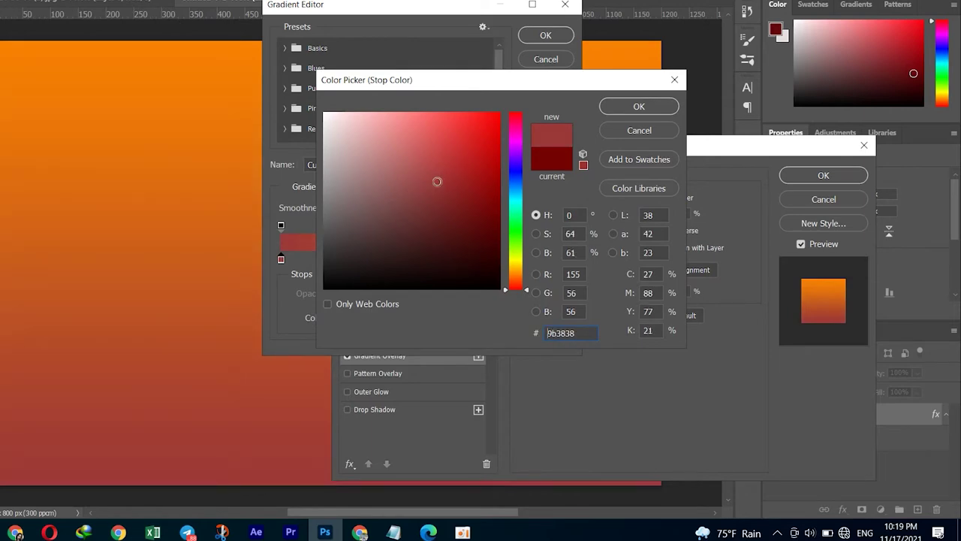
pyautogui.click(617, 106)
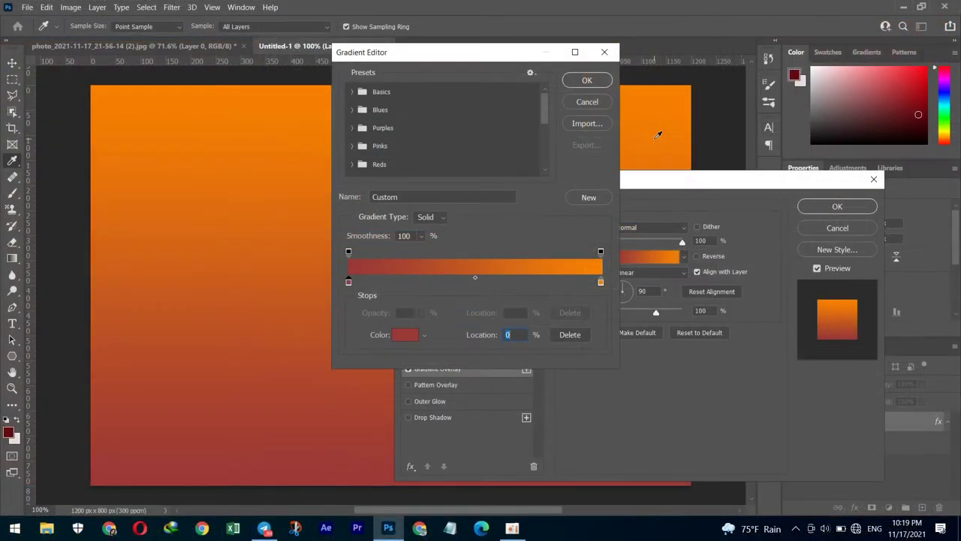
# Change the gradient's orange end stop to a deeper orange, #c7751c
pyautogui.click(601, 282)
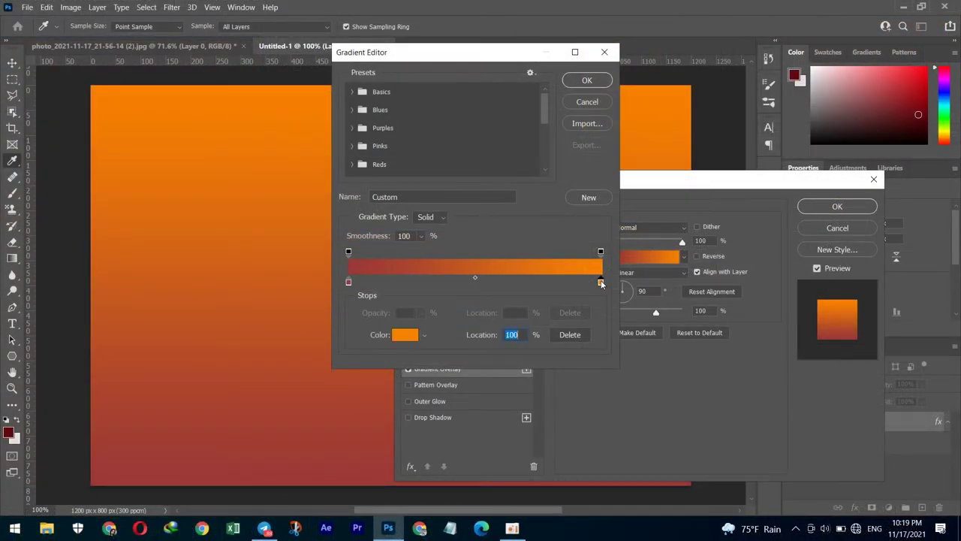
pyautogui.click(405, 335)
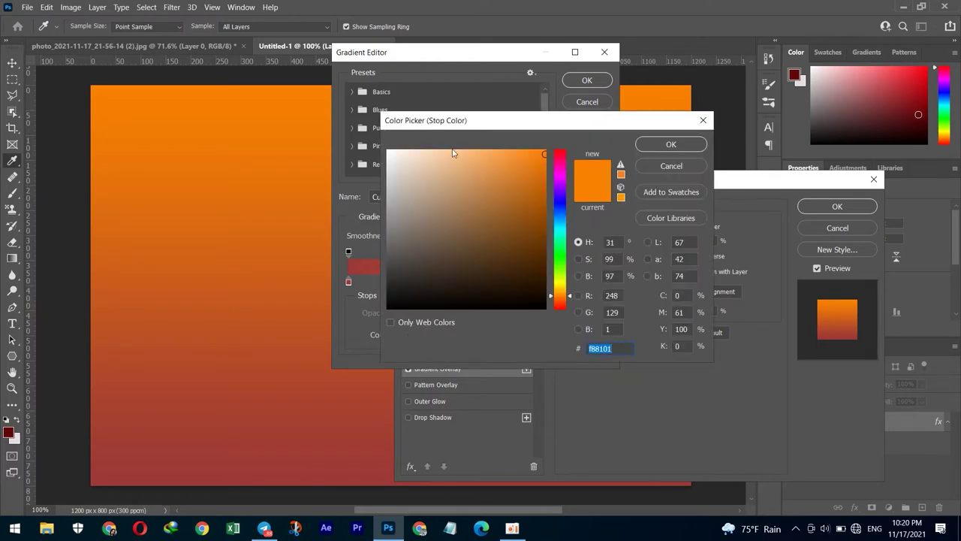
pyautogui.click(441, 170)
pyautogui.click(445, 187)
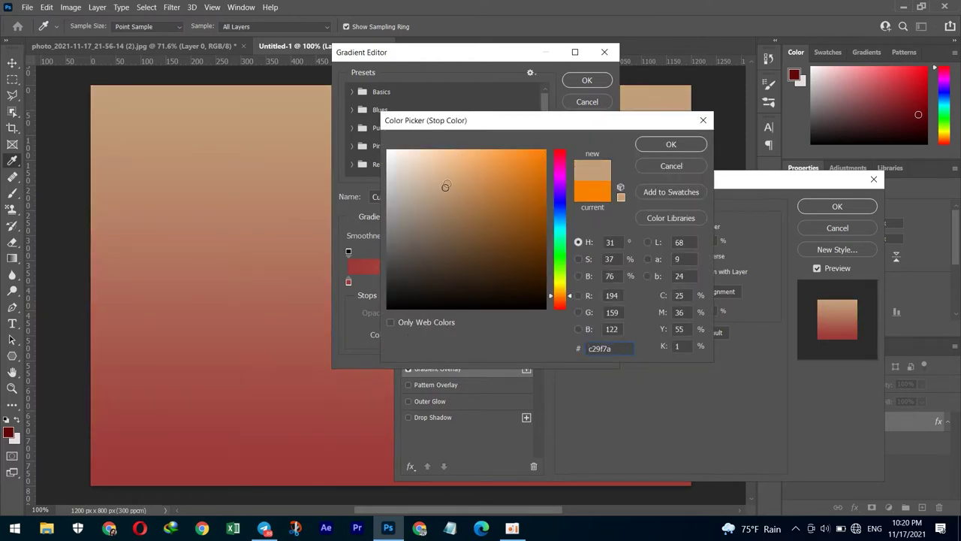
pyautogui.click(523, 184)
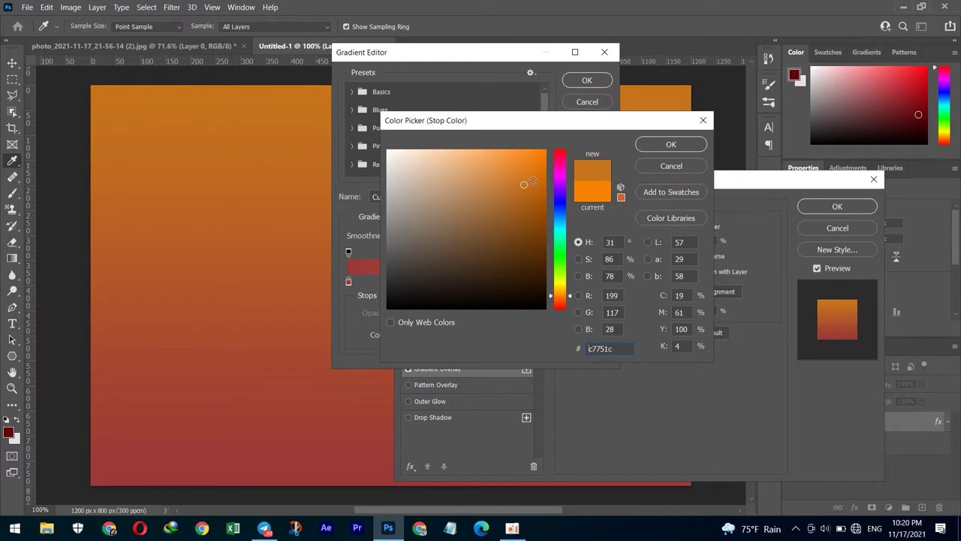
pyautogui.click(670, 144)
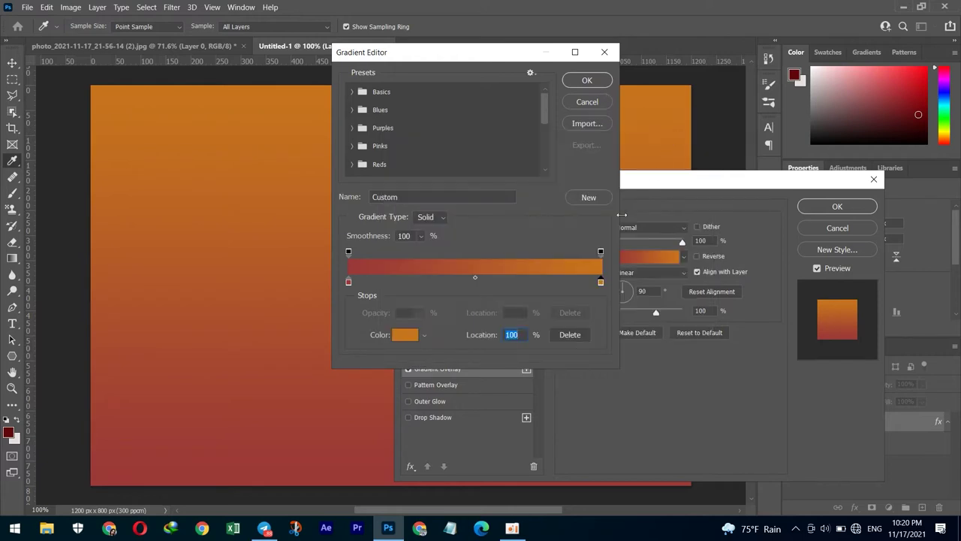
# Apply the edited red-to-orange Gradient Overlay and return to the woman's photo
pyautogui.click(592, 82)
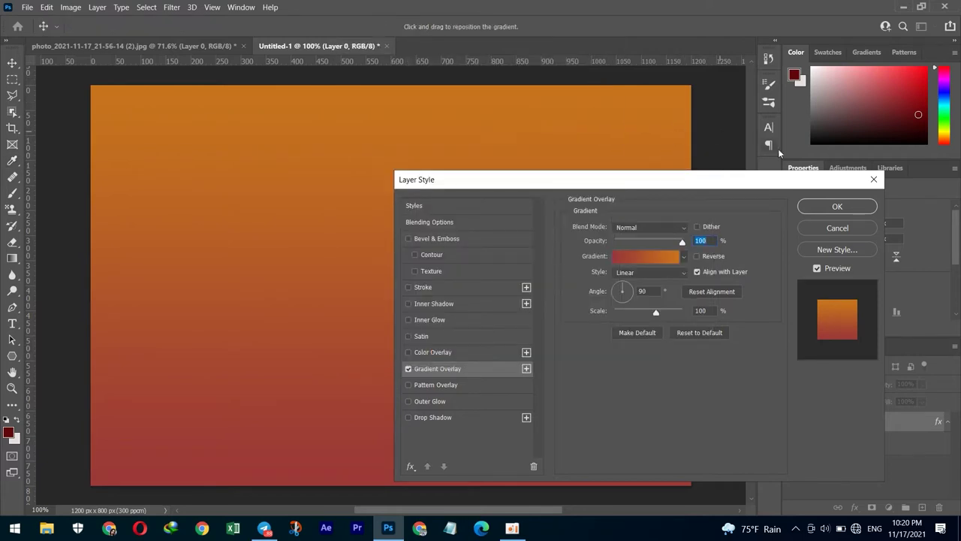
pyautogui.click(835, 207)
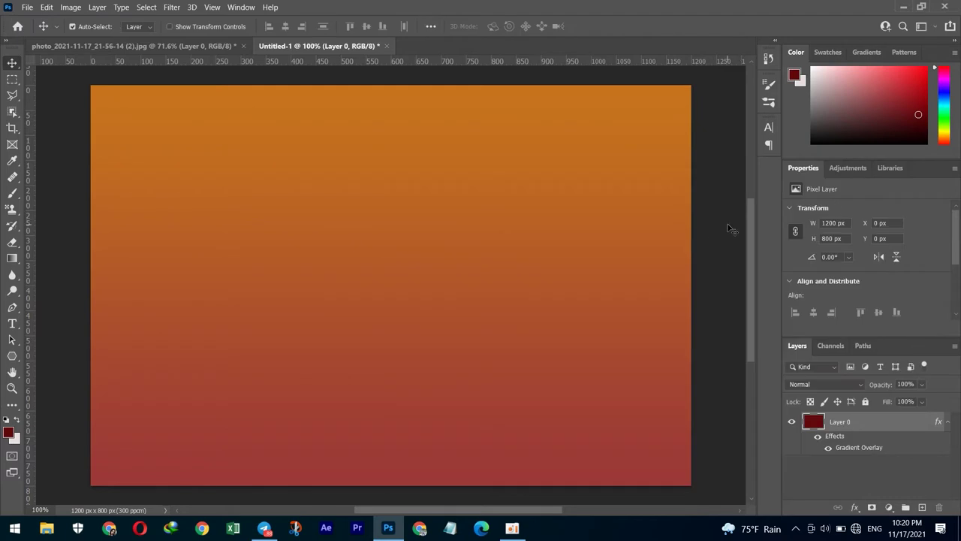
pyautogui.click(133, 46)
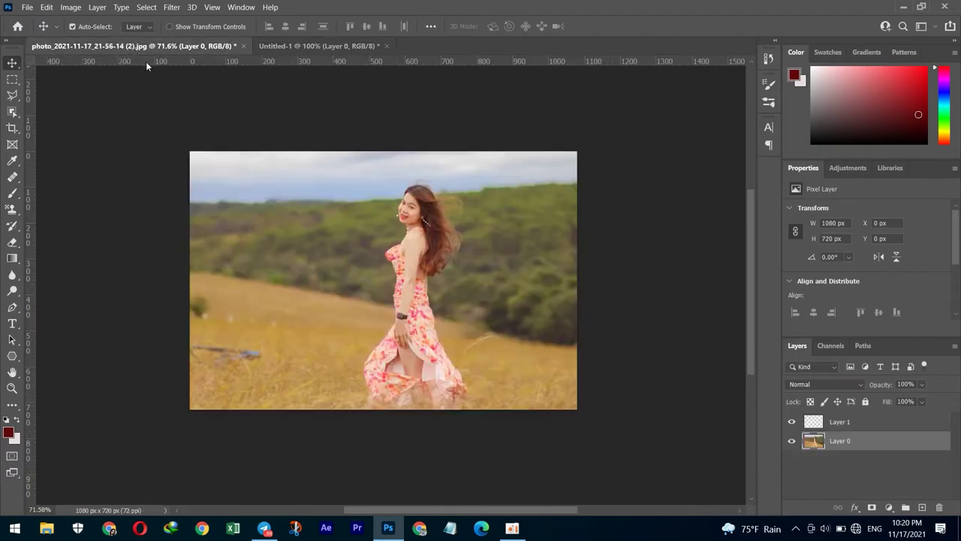
# With the Polygonal Lasso, trace from the skirt hem up its left edge to the watch
pyautogui.click(12, 94)
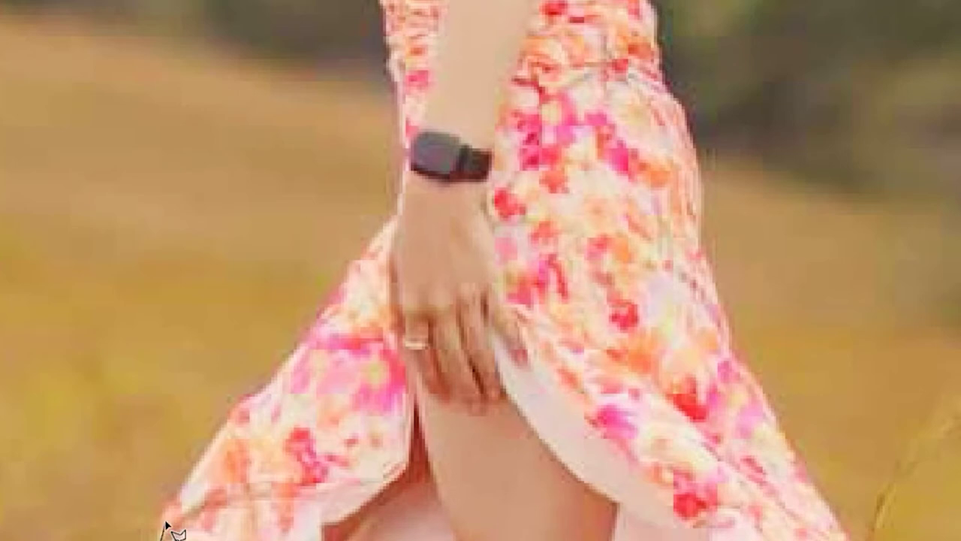
pyautogui.click(172, 490)
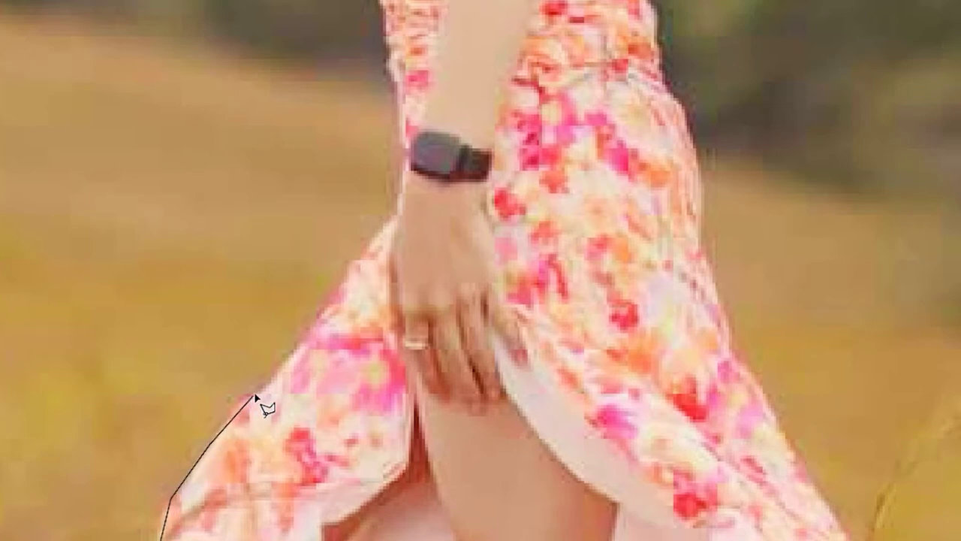
pyautogui.click(314, 330)
pyautogui.click(383, 235)
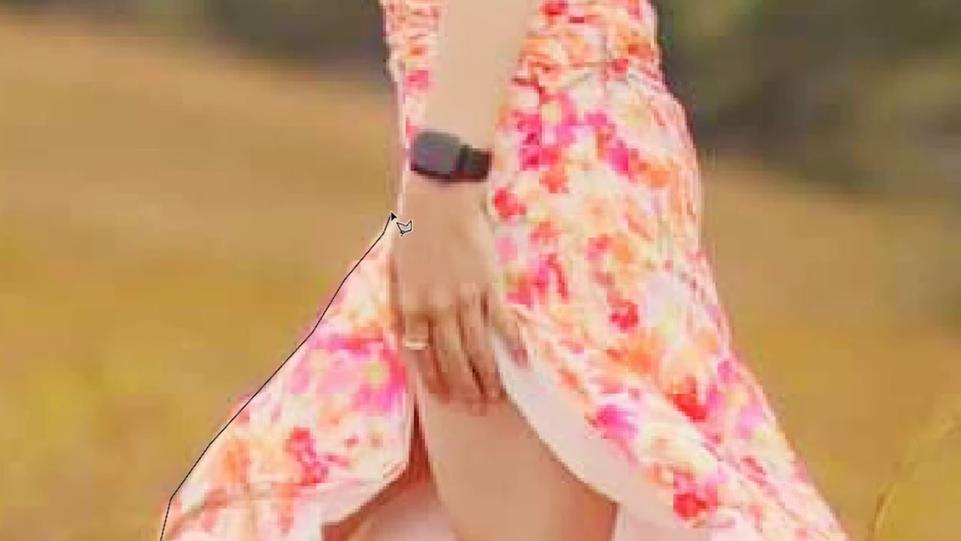
pyautogui.click(403, 167)
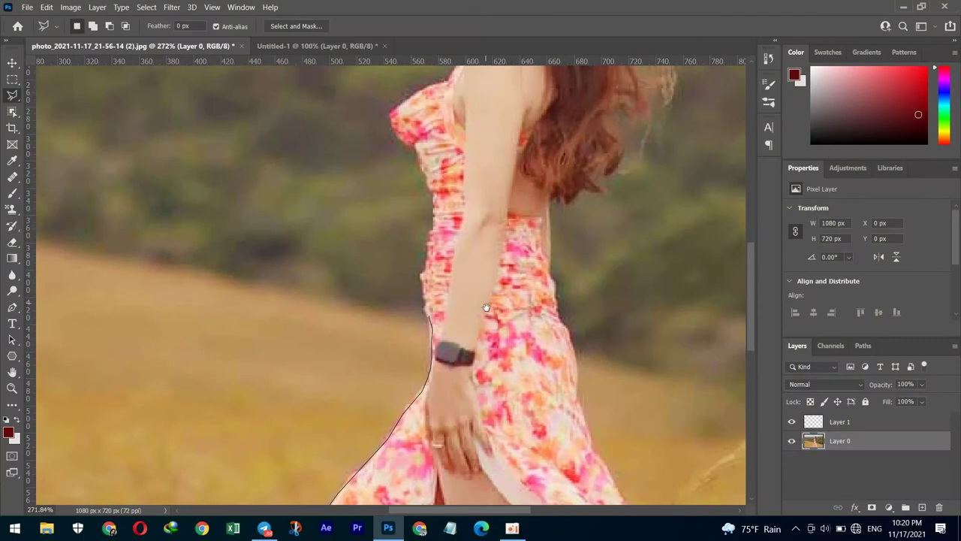
# Continue the lasso up the arm, bust, neckline and jawline to the hairline
pyautogui.moveTo(487, 308); pyautogui.dragTo(502, 371)
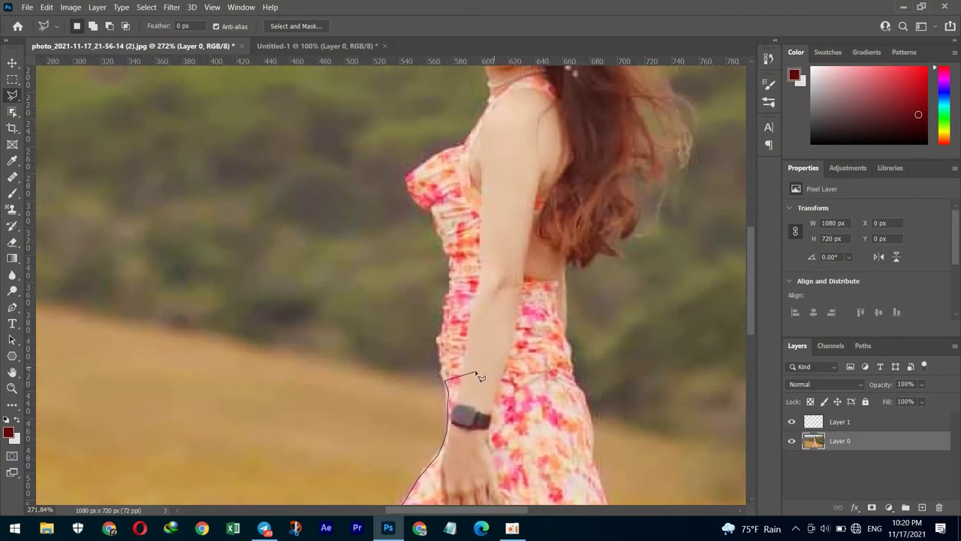
pyautogui.moveTo(444, 346)
pyautogui.mouseDown()
pyautogui.moveTo(453, 256)
pyautogui.moveTo(426, 211)
pyautogui.mouseUp()
pyautogui.moveTo(412, 174)
pyautogui.mouseDown()
pyautogui.moveTo(475, 135)
pyautogui.moveTo(488, 111)
pyautogui.moveTo(468, 309)
pyautogui.mouseUp()
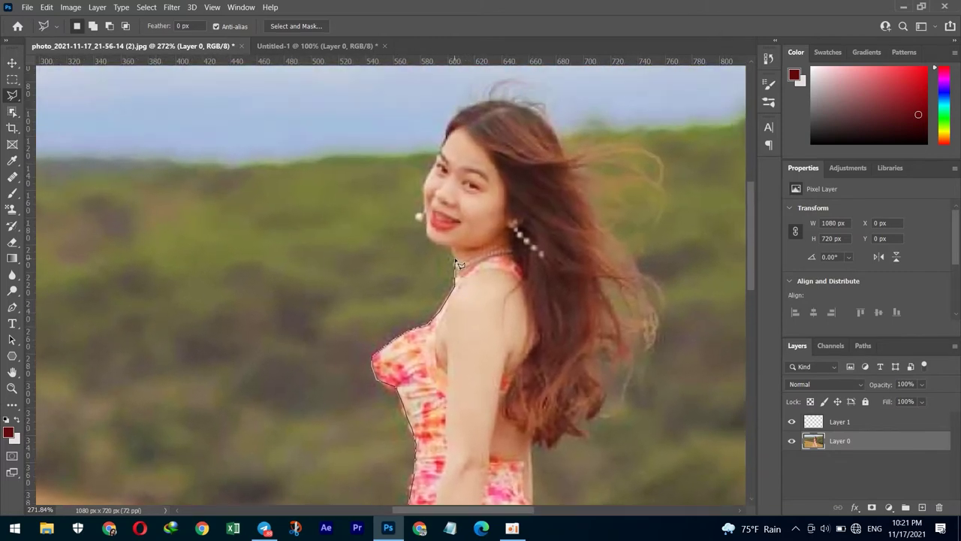
pyautogui.moveTo(457, 263); pyautogui.dragTo(453, 252)
pyautogui.moveTo(428, 234)
pyautogui.mouseDown()
pyautogui.moveTo(425, 185)
pyautogui.moveTo(454, 136)
pyautogui.mouseUp()
pyautogui.moveTo(450, 125); pyautogui.dragTo(454, 133)
pyautogui.moveTo(456, 132); pyautogui.dragTo(449, 131)
# Trace around the hair and down her back, drop a bad point, and close the selection
pyautogui.moveTo(452, 129)
pyautogui.mouseDown()
pyautogui.moveTo(448, 143)
pyautogui.moveTo(461, 113)
pyautogui.moveTo(518, 104)
pyautogui.moveTo(545, 120)
pyautogui.moveTo(566, 156)
pyautogui.mouseUp()
pyautogui.moveTo(582, 191)
pyautogui.mouseDown()
pyautogui.moveTo(654, 293)
pyautogui.moveTo(652, 336)
pyautogui.moveTo(643, 342)
pyautogui.moveTo(604, 282)
pyautogui.moveTo(609, 298)
pyautogui.mouseUp()
pyautogui.moveTo(620, 334)
pyautogui.mouseDown()
pyautogui.moveTo(579, 374)
pyautogui.moveTo(601, 404)
pyautogui.mouseUp()
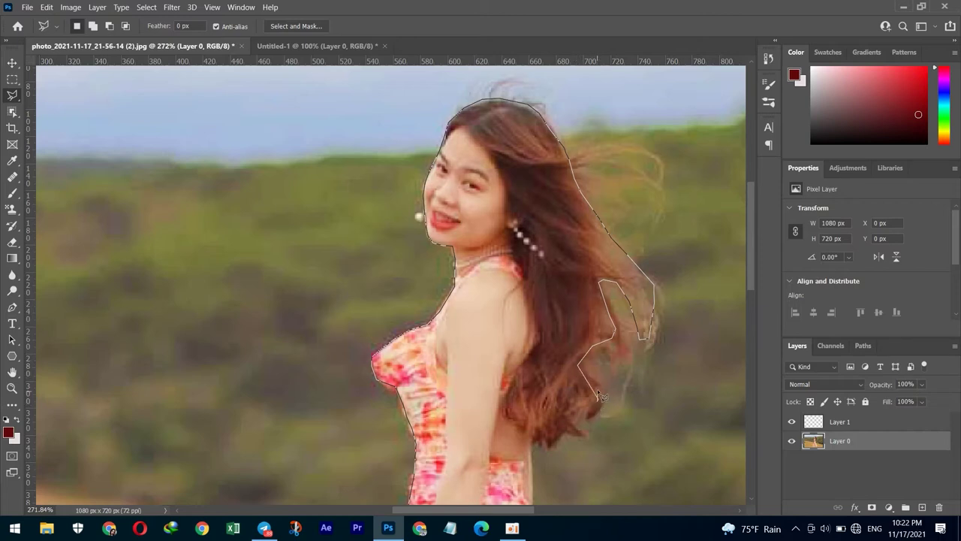
pyautogui.press('BackSpace')
pyautogui.doubleClick(564, 436)
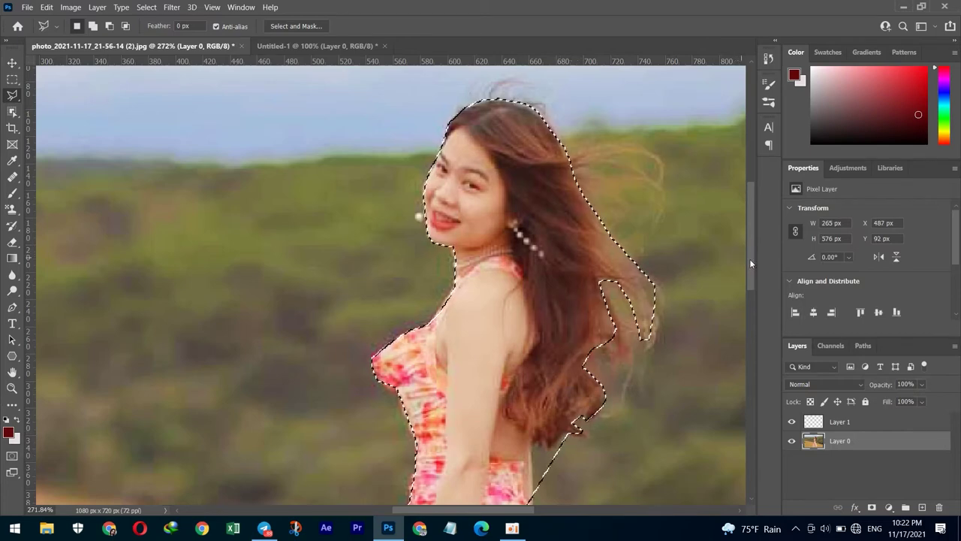
# Open Select and Mask to refine the woman's selection
pyautogui.moveTo(750, 258); pyautogui.dragTo(749, 359)
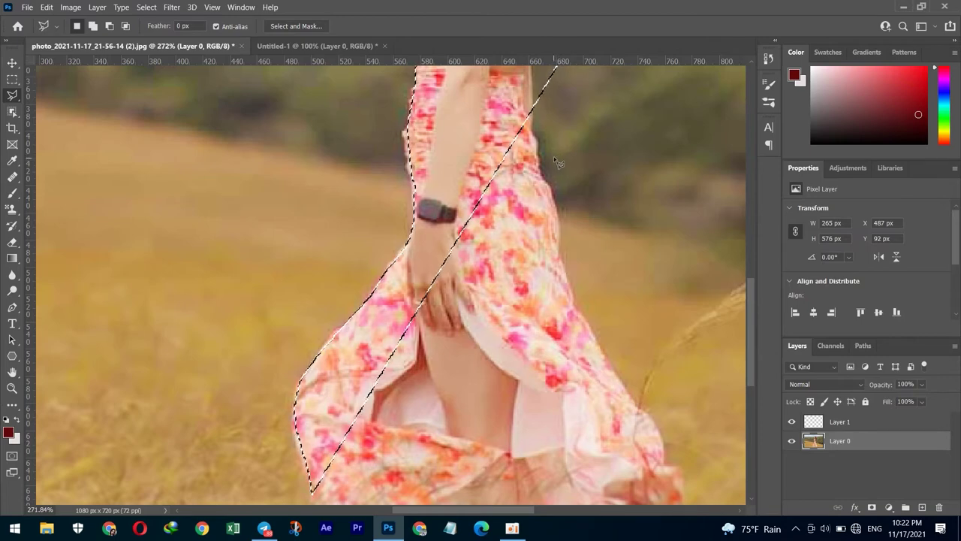
pyautogui.moveTo(751, 315); pyautogui.dragTo(755, 263)
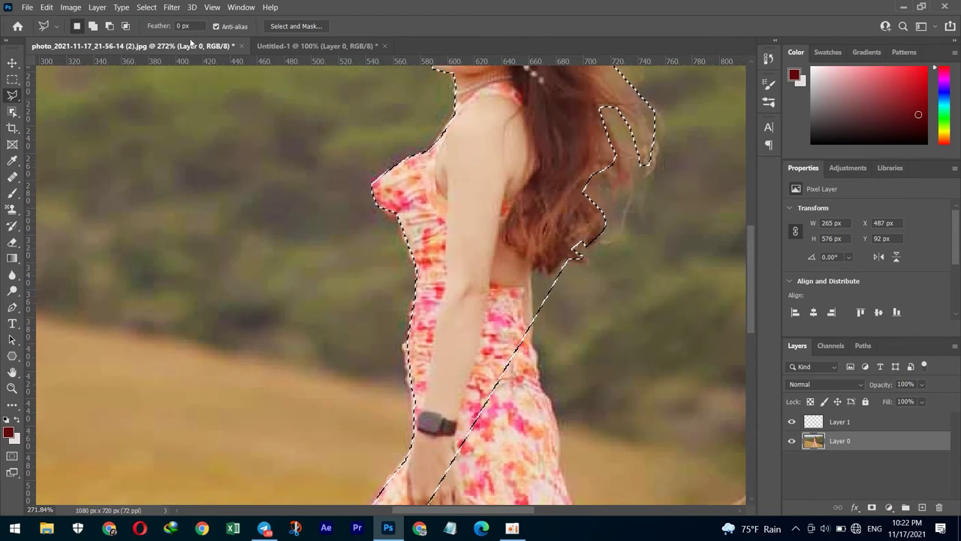
pyautogui.click(57, 26)
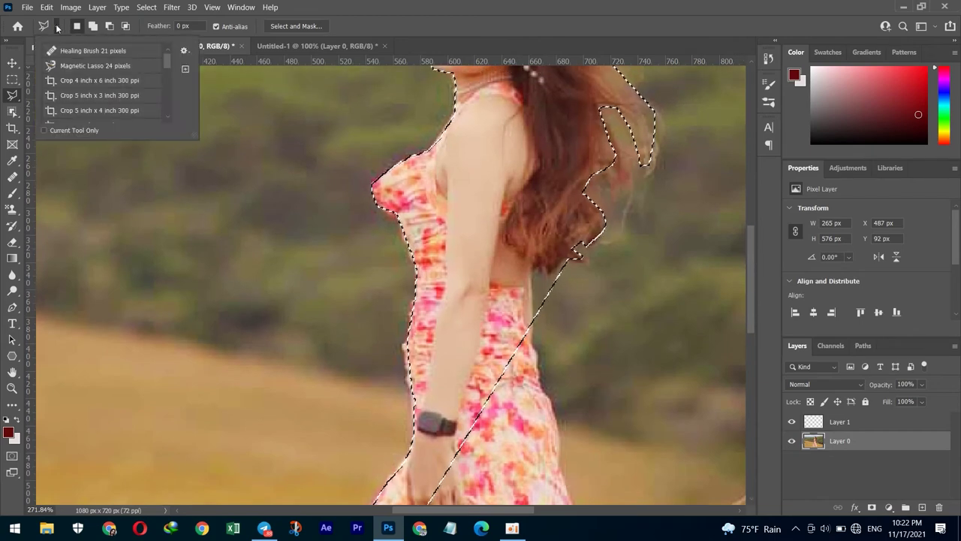
pyautogui.click(58, 27)
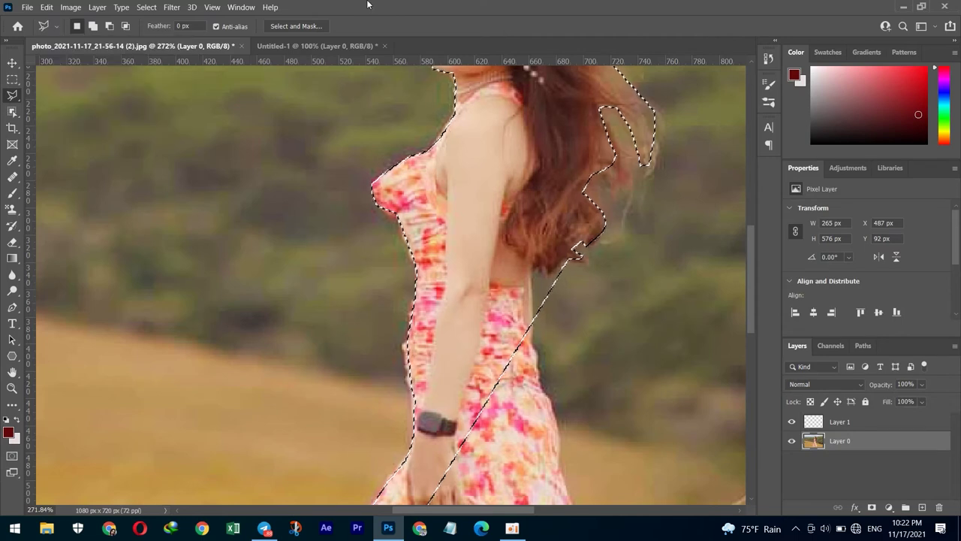
pyautogui.click(304, 27)
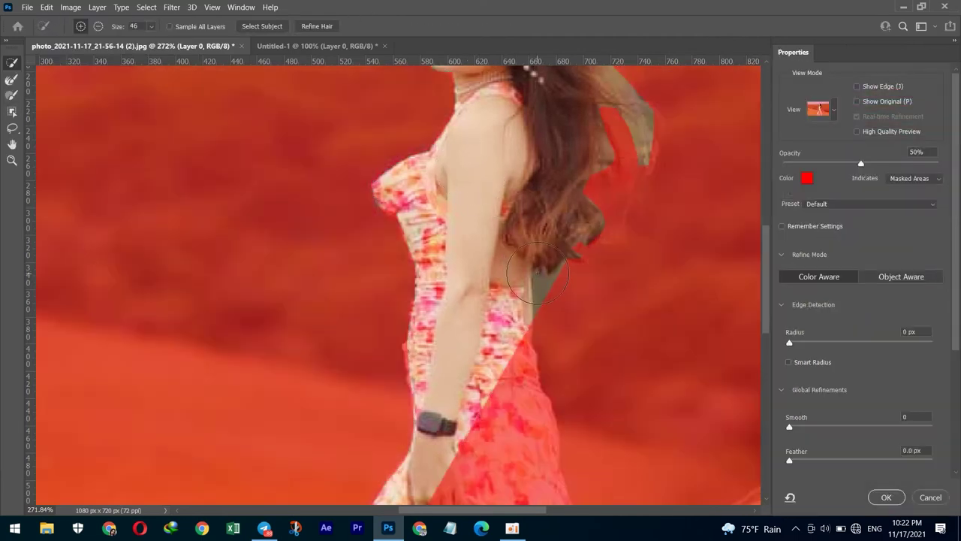
# Refine-brush the gap by her back, the loose hair edge and the dress around her hand
pyautogui.moveTo(539, 291); pyautogui.dragTo(541, 375)
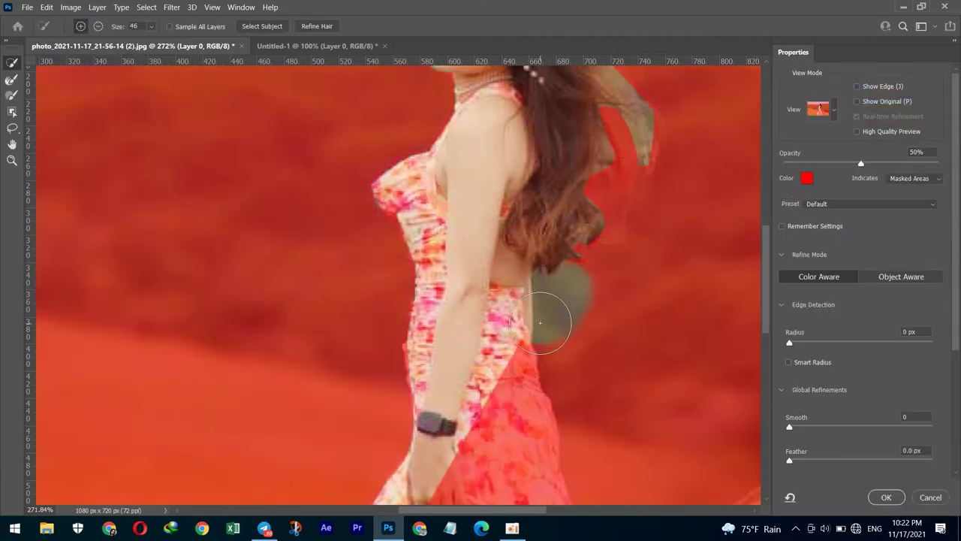
pyautogui.moveTo(766, 296)
pyautogui.mouseDown()
pyautogui.moveTo(769, 241)
pyautogui.moveTo(763, 308)
pyautogui.moveTo(767, 283)
pyautogui.mouseUp()
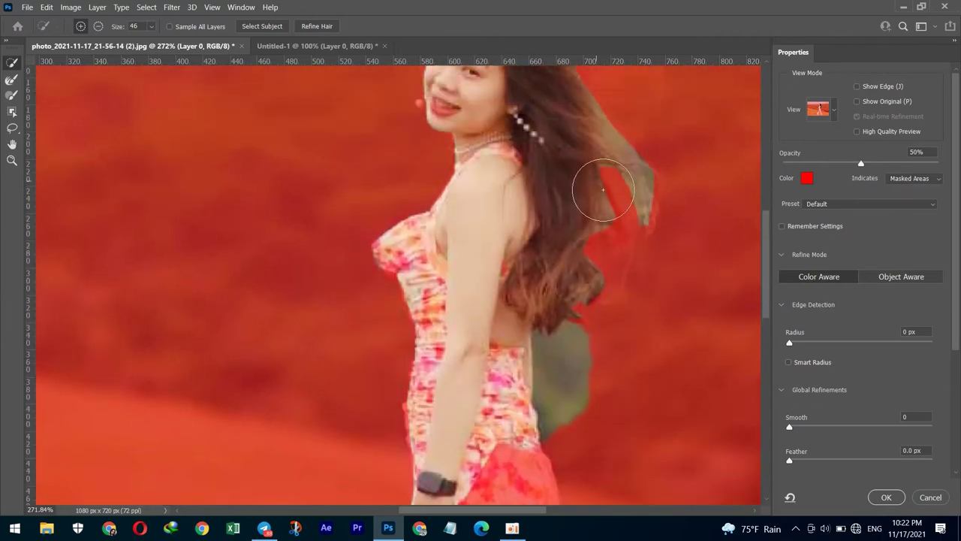
pyautogui.moveTo(601, 182); pyautogui.dragTo(604, 270)
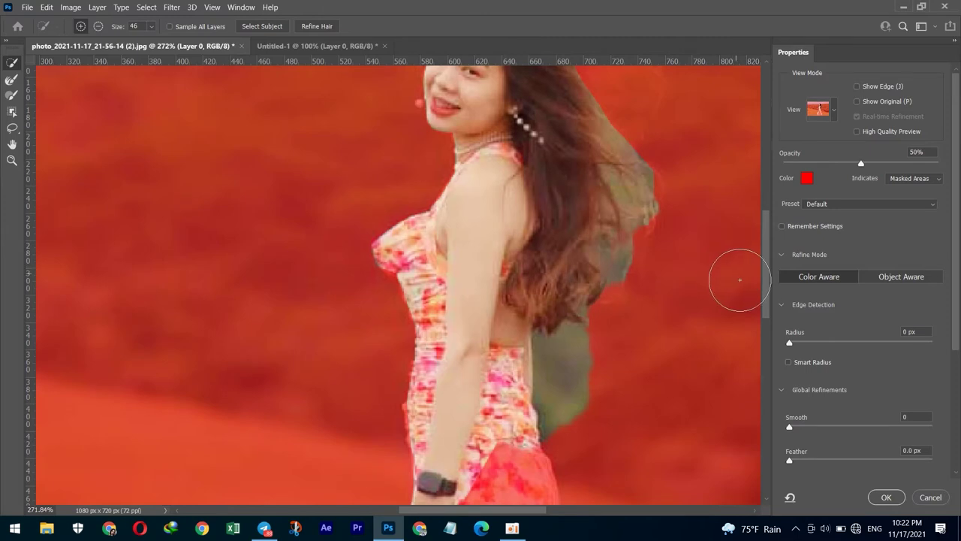
pyautogui.moveTo(763, 289); pyautogui.dragTo(764, 357)
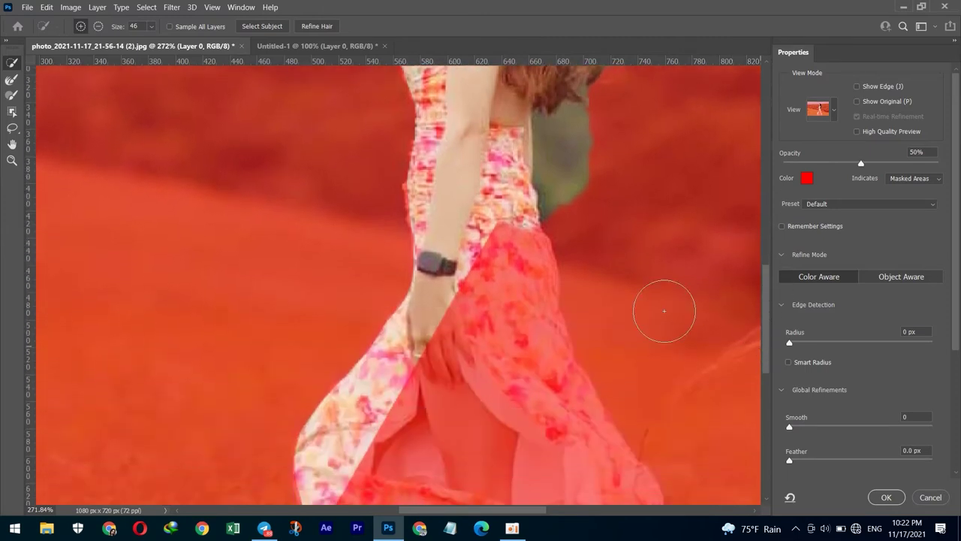
pyautogui.moveTo(474, 352); pyautogui.dragTo(427, 416)
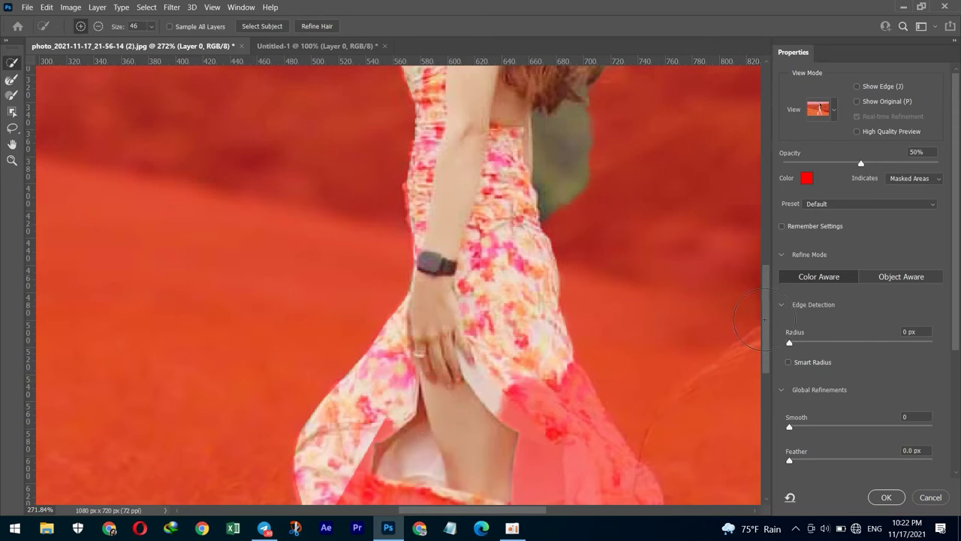
pyautogui.moveTo(767, 318); pyautogui.dragTo(765, 375)
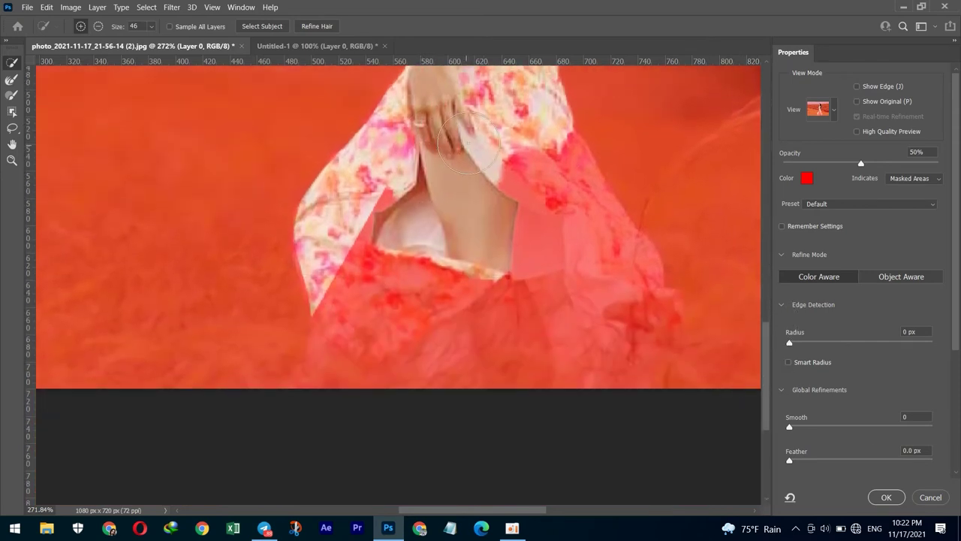
# Brush the white and flowered fabric, lower skirt and lower-right hem into the selection
pyautogui.moveTo(506, 186); pyautogui.dragTo(539, 165)
pyautogui.moveTo(593, 250)
pyautogui.mouseDown()
pyautogui.moveTo(615, 266)
pyautogui.moveTo(552, 304)
pyautogui.moveTo(500, 300)
pyautogui.mouseUp()
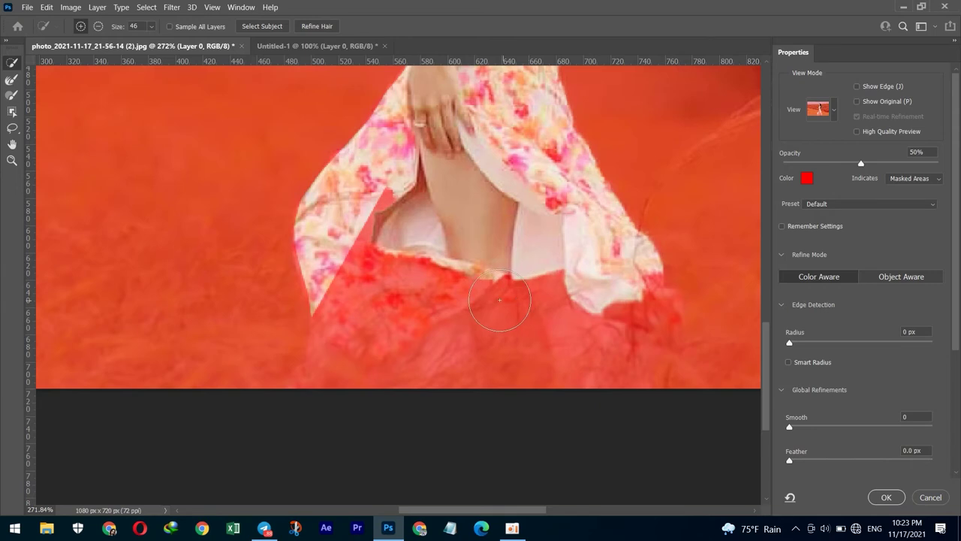
pyautogui.moveTo(402, 301); pyautogui.dragTo(390, 311)
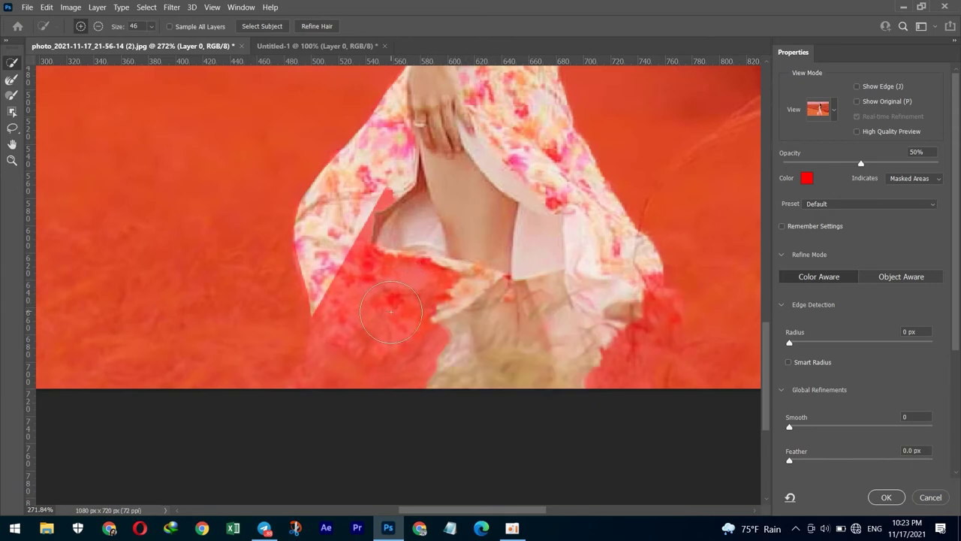
pyautogui.moveTo(401, 349); pyautogui.dragTo(397, 297)
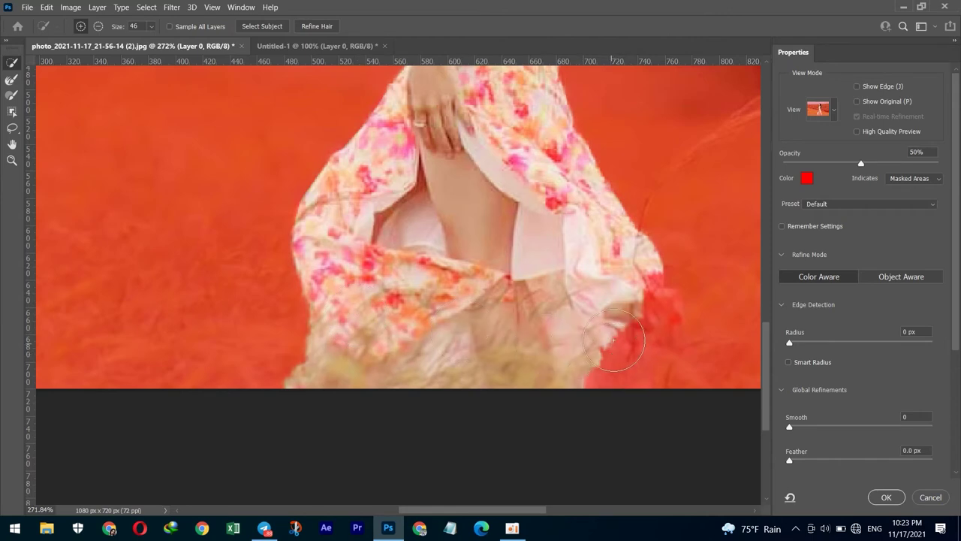
pyautogui.moveTo(631, 350); pyautogui.dragTo(637, 365)
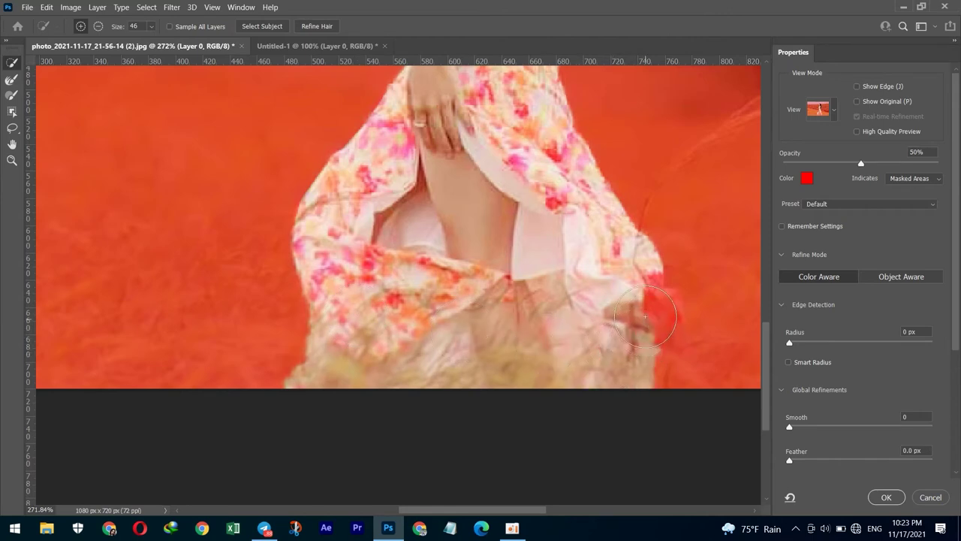
pyautogui.moveTo(647, 319); pyautogui.dragTo(642, 288)
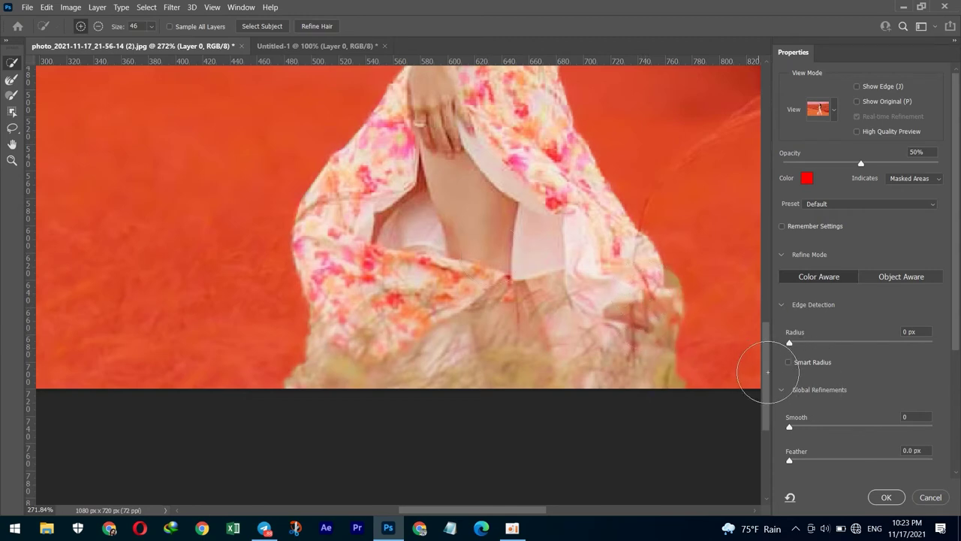
pyautogui.moveTo(766, 368); pyautogui.dragTo(772, 244)
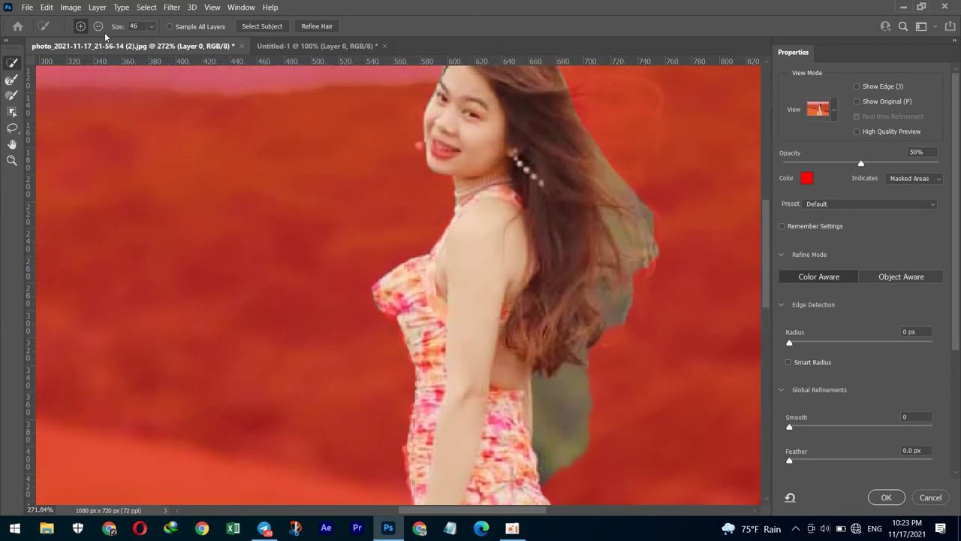
# Subtract leftover background beside the hair and along her back, restoring the lower dress edge
pyautogui.moveTo(581, 334)
pyautogui.mouseDown()
pyautogui.moveTo(590, 421)
pyautogui.moveTo(630, 338)
pyautogui.mouseUp()
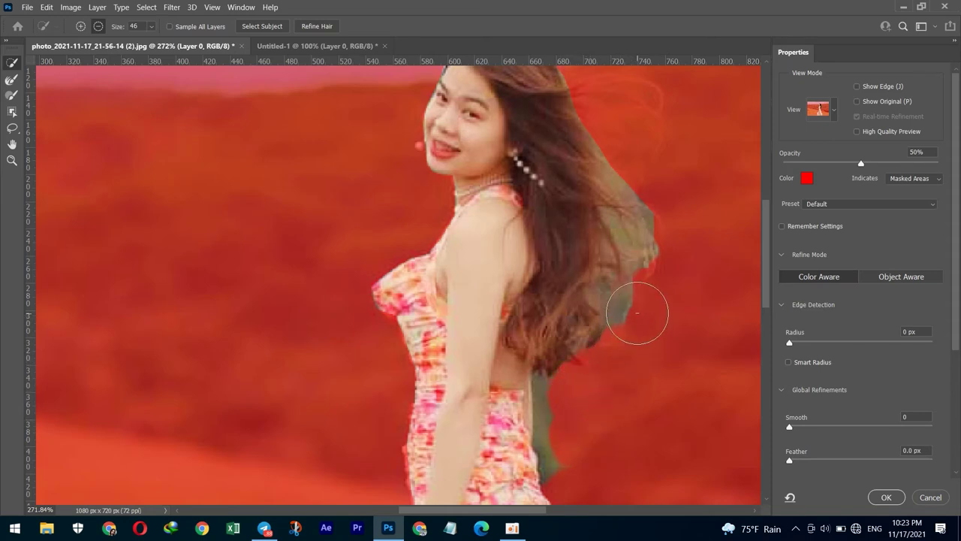
pyautogui.moveTo(641, 304)
pyautogui.mouseDown()
pyautogui.moveTo(655, 224)
pyautogui.moveTo(631, 149)
pyautogui.mouseUp()
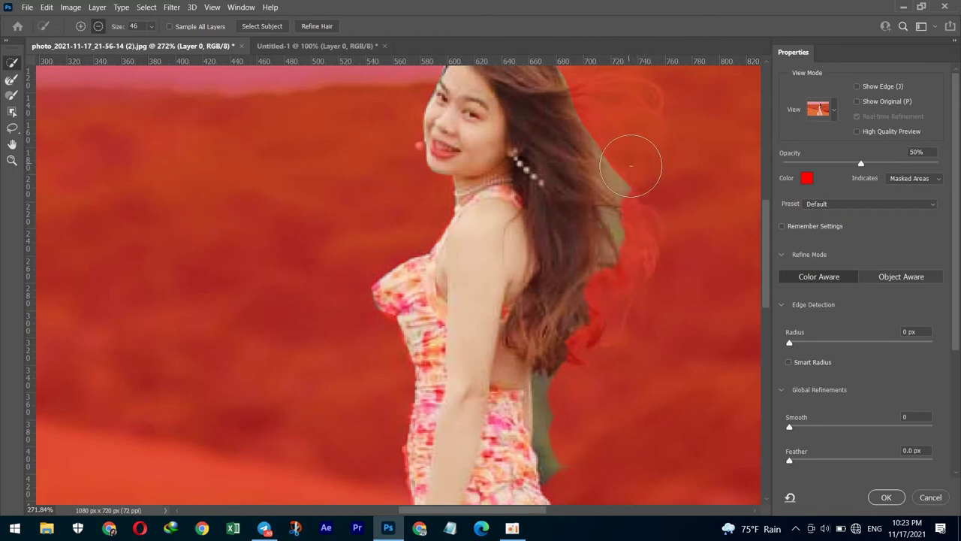
pyautogui.moveTo(630, 149); pyautogui.dragTo(631, 153)
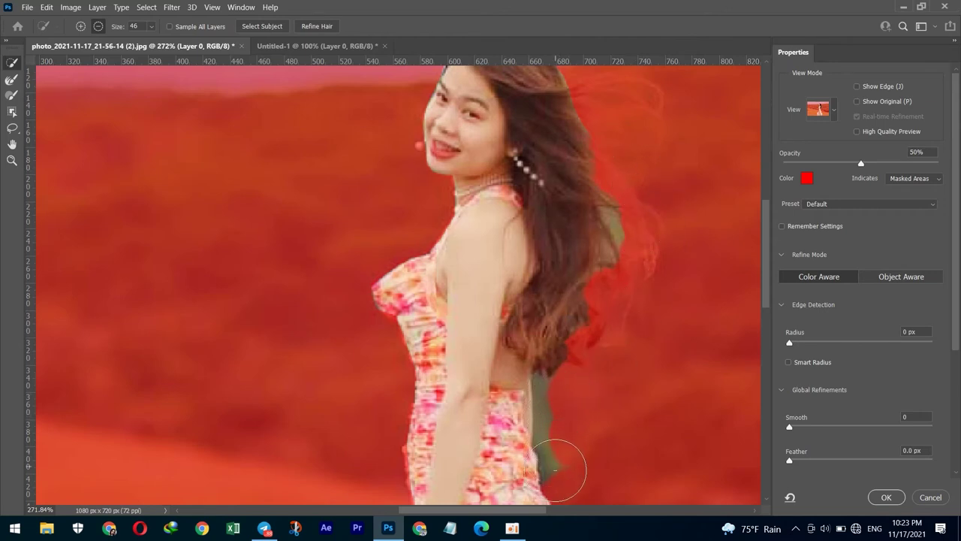
pyautogui.moveTo(561, 429); pyautogui.dragTo(549, 402)
pyautogui.moveTo(558, 440); pyautogui.dragTo(579, 401)
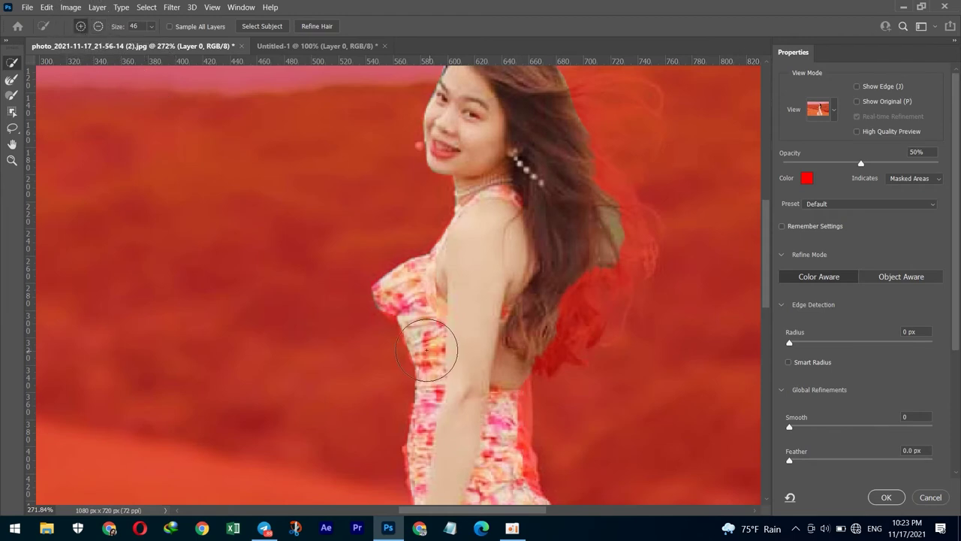
pyautogui.moveTo(518, 391)
pyautogui.mouseDown()
pyautogui.moveTo(497, 427)
pyautogui.moveTo(504, 468)
pyautogui.moveTo(506, 361)
pyautogui.mouseUp()
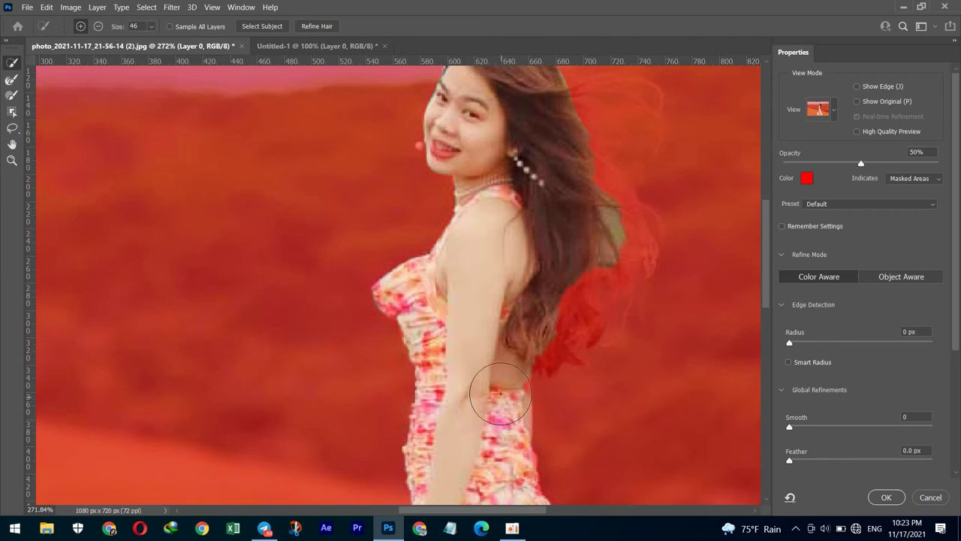
# Refine the loose hair strands along the right and top edges and apply the selection
pyautogui.moveTo(550, 295)
pyautogui.mouseDown()
pyautogui.moveTo(618, 242)
pyautogui.moveTo(622, 215)
pyautogui.mouseUp()
pyautogui.moveTo(611, 216)
pyautogui.mouseDown()
pyautogui.moveTo(639, 244)
pyautogui.moveTo(638, 199)
pyautogui.mouseUp()
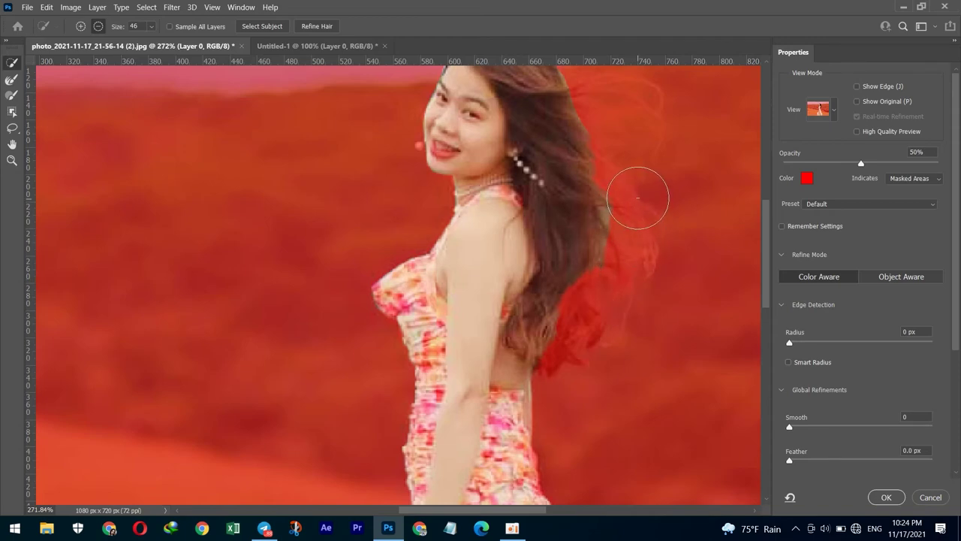
pyautogui.moveTo(635, 195); pyautogui.dragTo(613, 116)
pyautogui.moveTo(766, 245)
pyautogui.mouseDown()
pyautogui.moveTo(767, 367)
pyautogui.moveTo(766, 212)
pyautogui.mouseUp()
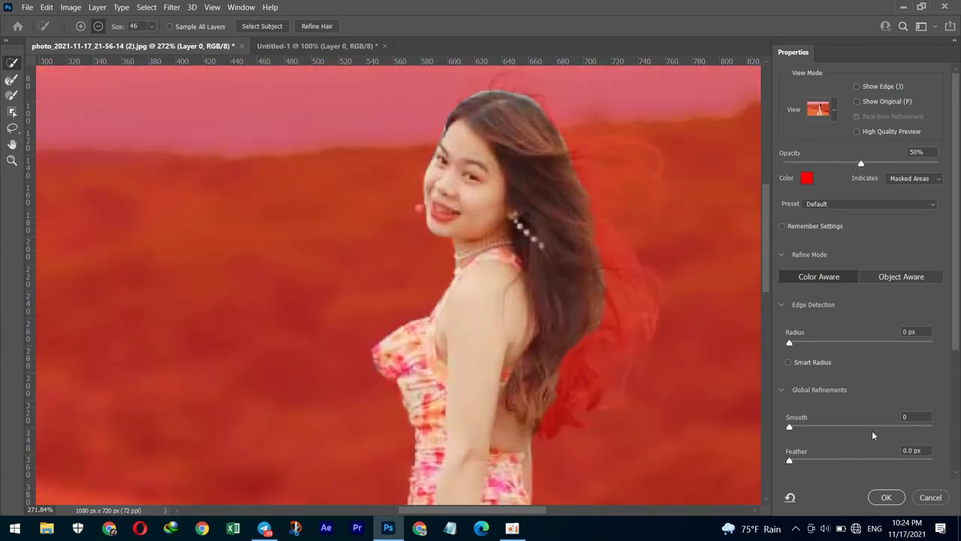
pyautogui.click(886, 497)
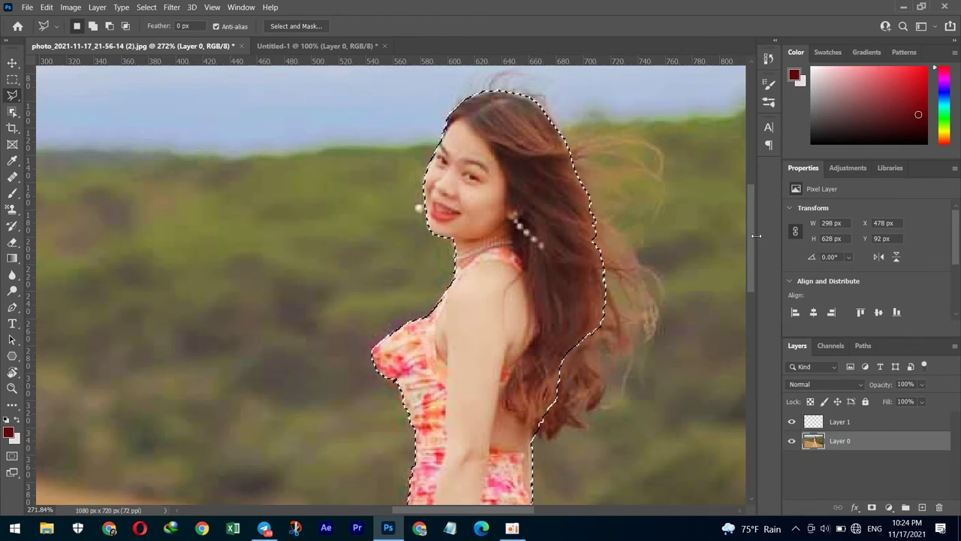
# Switch to the Move tool with the refined selection still active
pyautogui.moveTo(754, 241)
pyautogui.mouseDown()
pyautogui.moveTo(762, 350)
pyautogui.moveTo(762, 197)
pyautogui.moveTo(758, 249)
pyautogui.mouseUp()
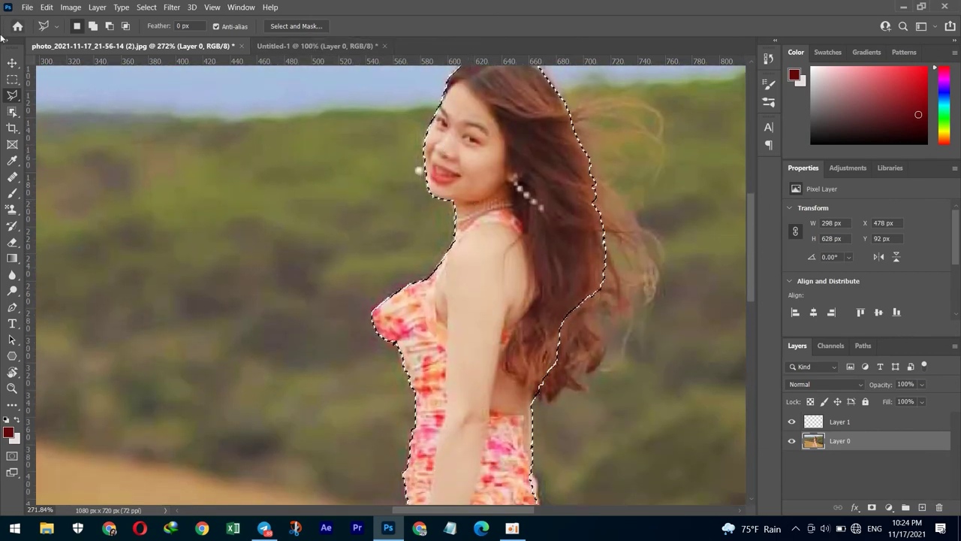
pyautogui.click(12, 63)
# Drag the selected woman onto the Untitled-1 gradient canvas as Layer 1
pyautogui.moveTo(513, 301); pyautogui.dragTo(329, 48)
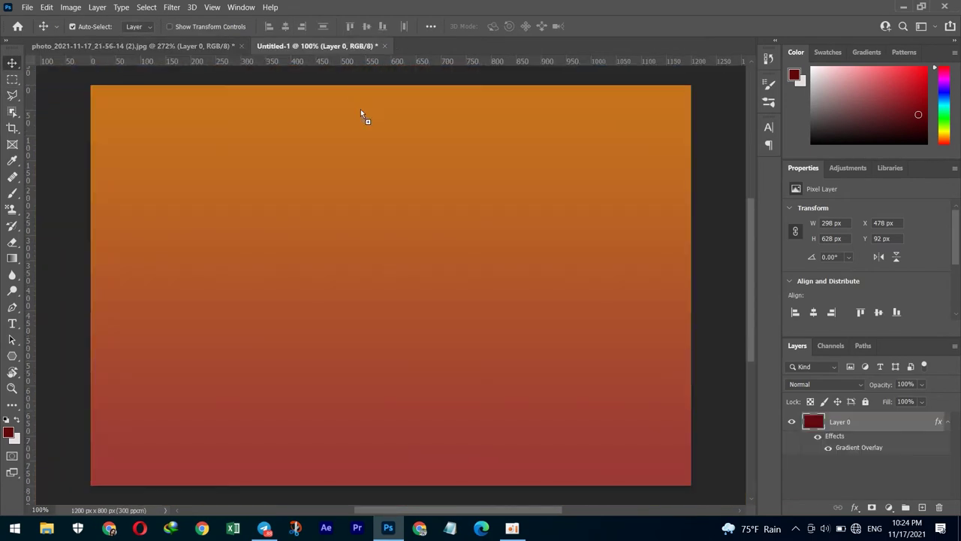
pyautogui.moveTo(328, 48)
pyautogui.mouseDown()
pyautogui.moveTo(383, 300)
pyautogui.moveTo(382, 285)
pyautogui.mouseUp()
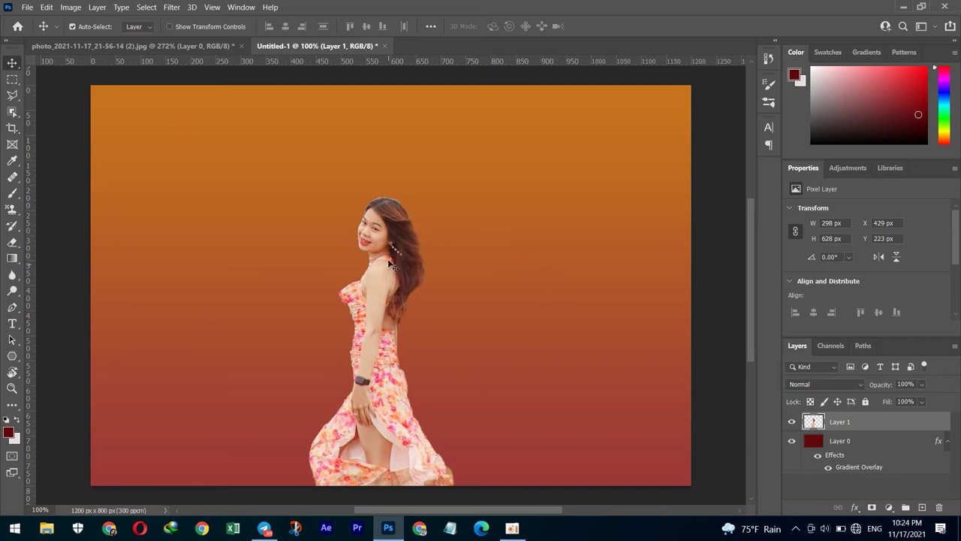
pyautogui.scroll(1, 389, 260)
pyautogui.scroll(1, 388, 260)
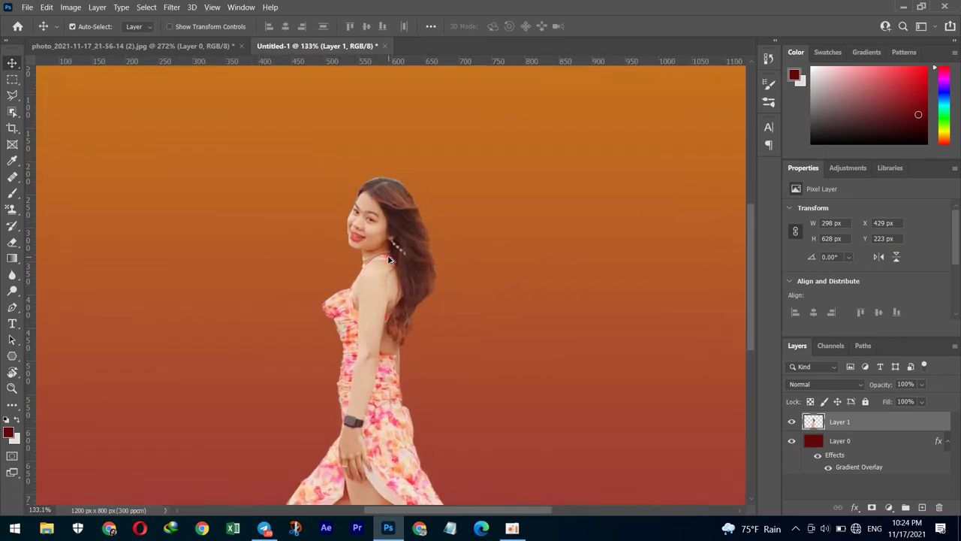
pyautogui.scroll(1, 388, 260)
pyautogui.scroll(1, 389, 260)
pyautogui.scroll(1, 388, 260)
pyautogui.scroll(1, 388, 260)
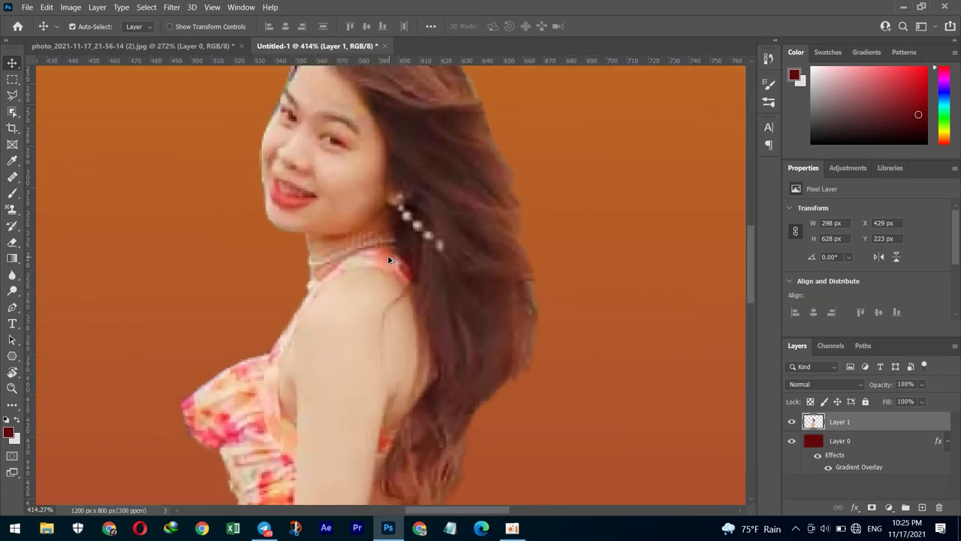
pyautogui.moveTo(749, 263); pyautogui.dragTo(750, 228)
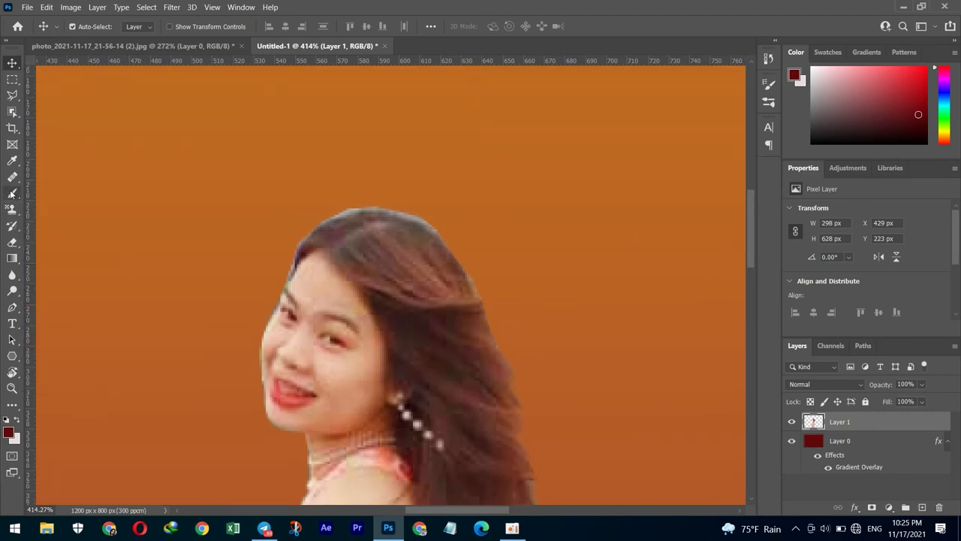
pyautogui.click(12, 195)
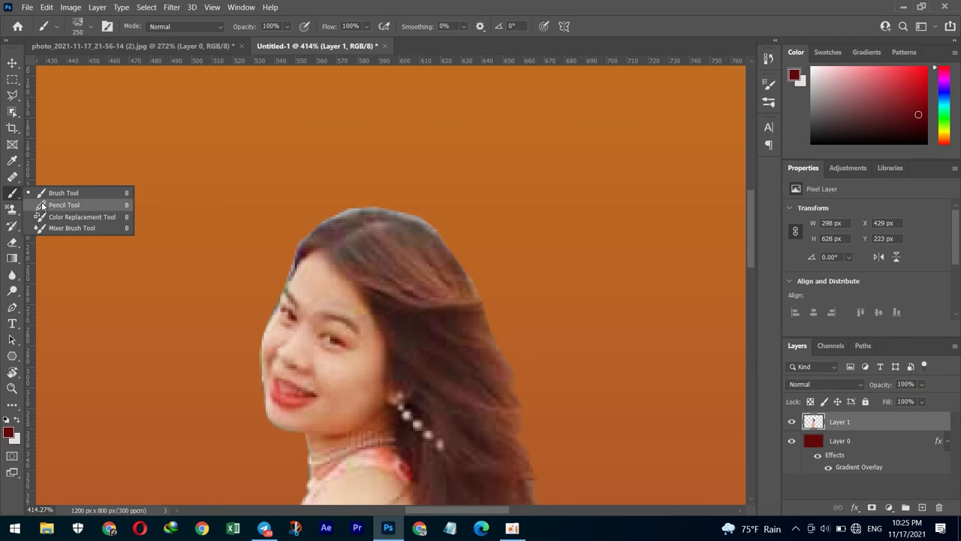
pyautogui.click(63, 194)
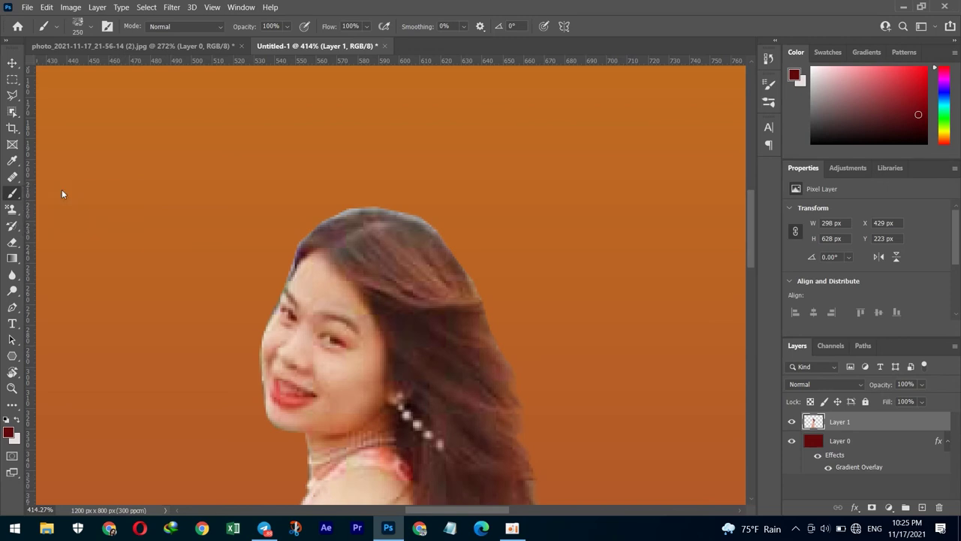
pyautogui.click(13, 63)
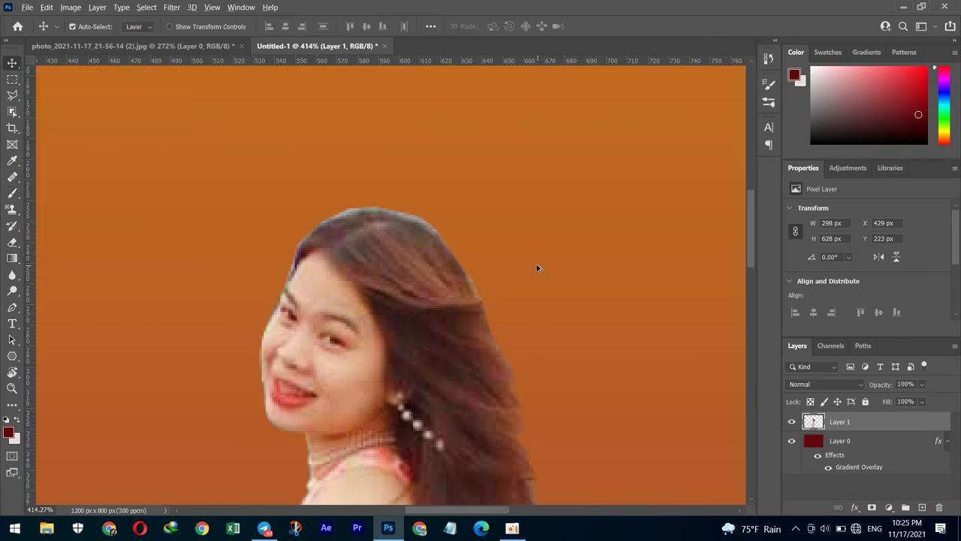
# Move the woman to the canvas's left side and drag a duplicate copy out to the right
pyautogui.scroll(-2, 538, 268)
pyautogui.scroll(-2, 535, 270)
pyautogui.scroll(-2, 534, 273)
pyautogui.scroll(-2, 530, 277)
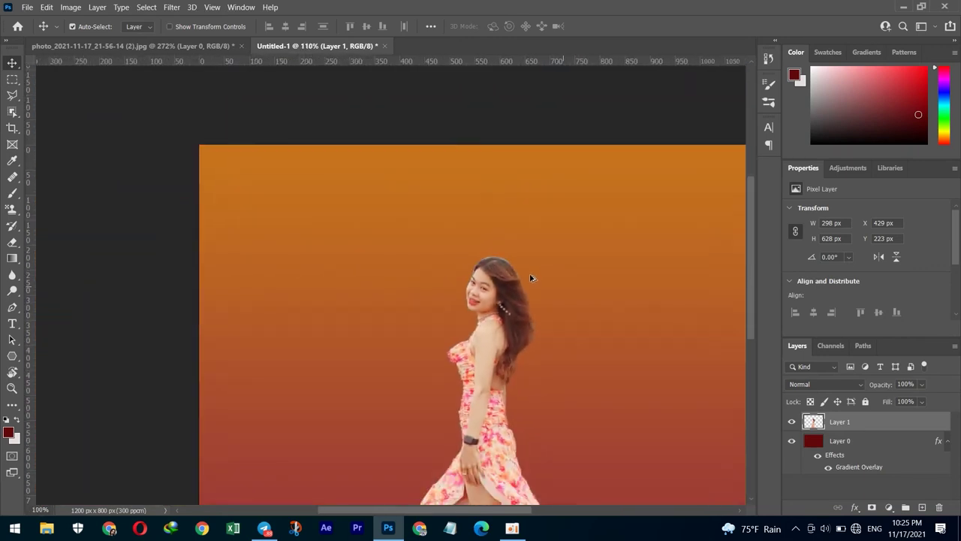
pyautogui.scroll(-3, 530, 275)
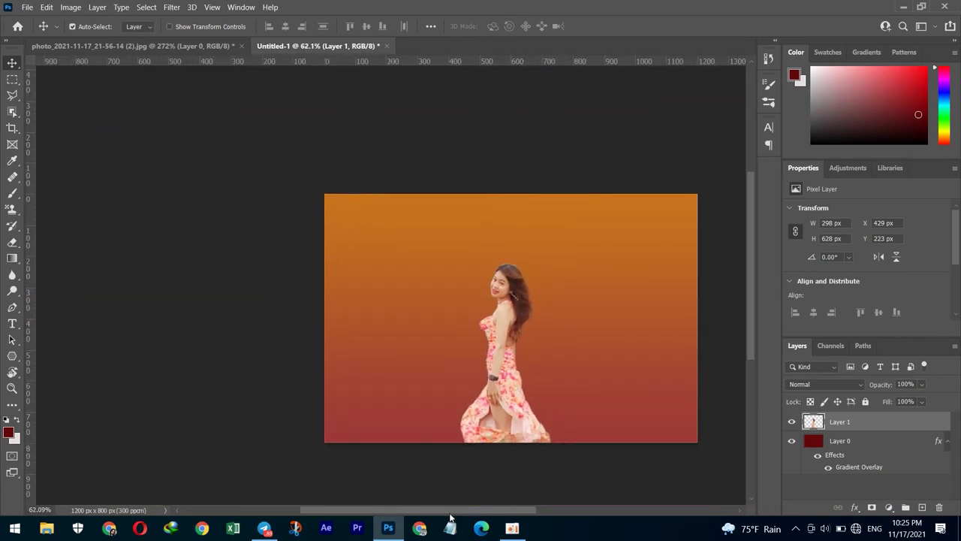
pyautogui.moveTo(453, 509); pyautogui.dragTo(500, 510)
pyautogui.scroll(1, 511, 410)
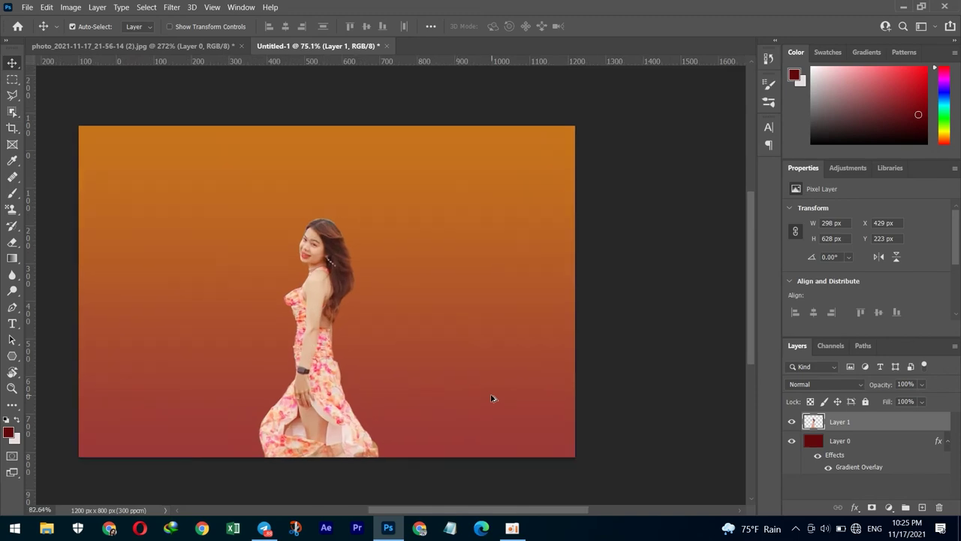
pyautogui.scroll(1, 494, 397)
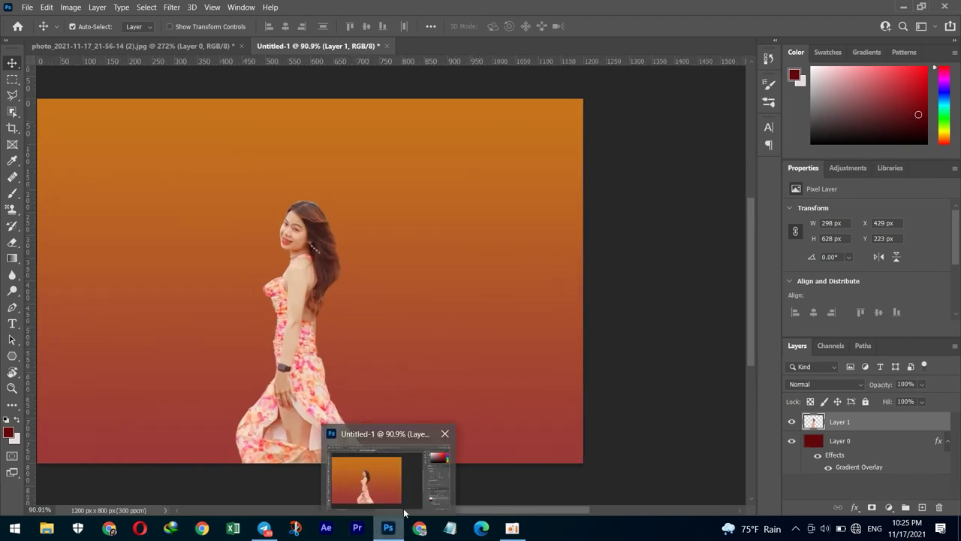
pyautogui.moveTo(546, 507); pyautogui.dragTo(518, 509)
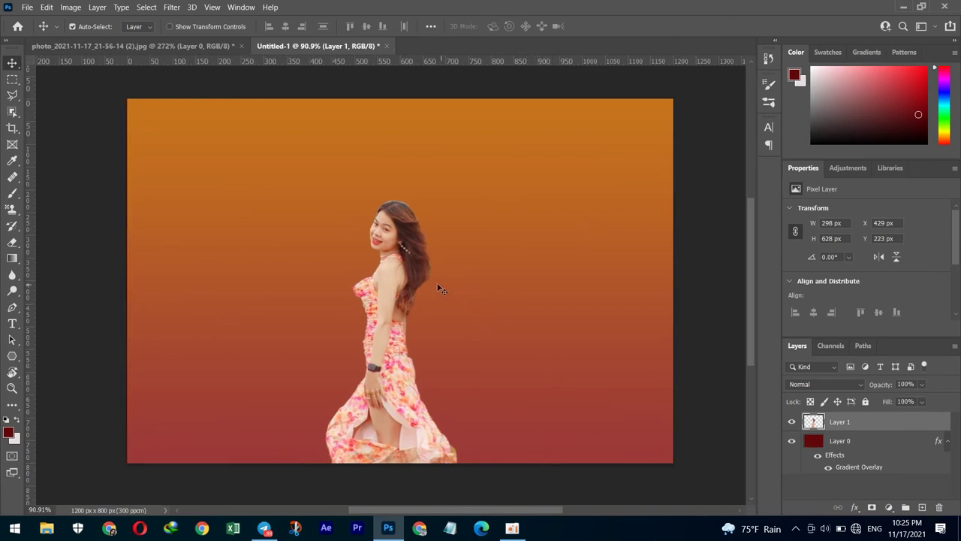
pyautogui.moveTo(756, 282)
pyautogui.mouseDown()
pyautogui.moveTo(752, 299)
pyautogui.moveTo(752, 274)
pyautogui.moveTo(753, 283)
pyautogui.mouseUp()
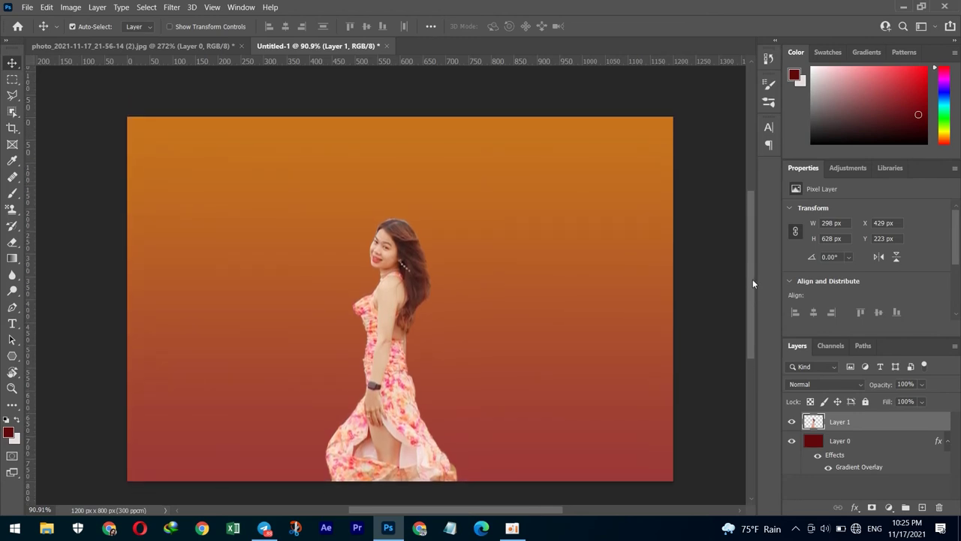
pyautogui.moveTo(400, 334); pyautogui.dragTo(284, 332)
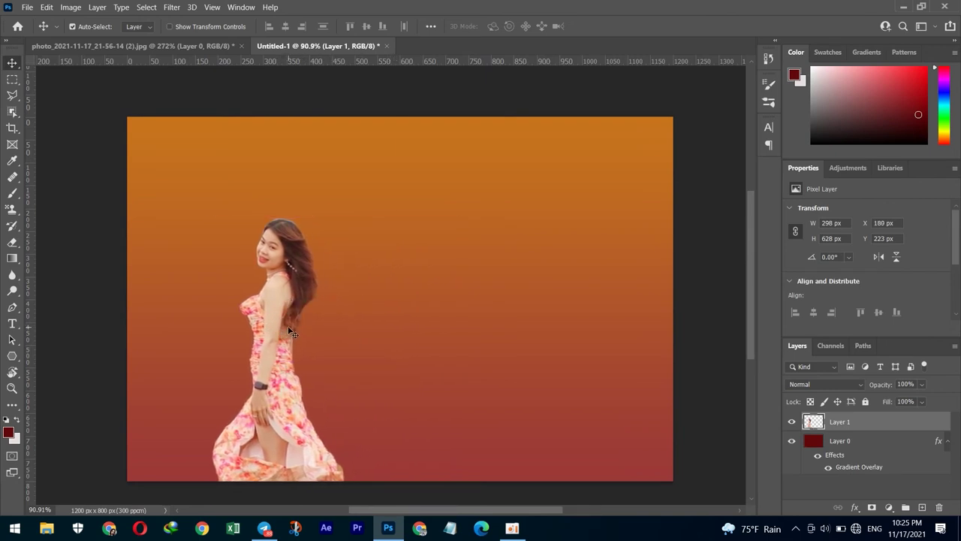
pyautogui.moveTo(283, 321)
pyautogui.mouseDown()
pyautogui.moveTo(390, 315)
pyautogui.moveTo(428, 335)
pyautogui.moveTo(488, 326)
pyautogui.moveTo(563, 333)
pyautogui.moveTo(585, 322)
pyautogui.moveTo(592, 331)
pyautogui.mouseUp()
# Drop a fourth copy of the woman (Layer 1 copy 3) at the right of the row
pyautogui.keyDown('alt'); pyautogui.click(592, 331); pyautogui.keyUp('alt')
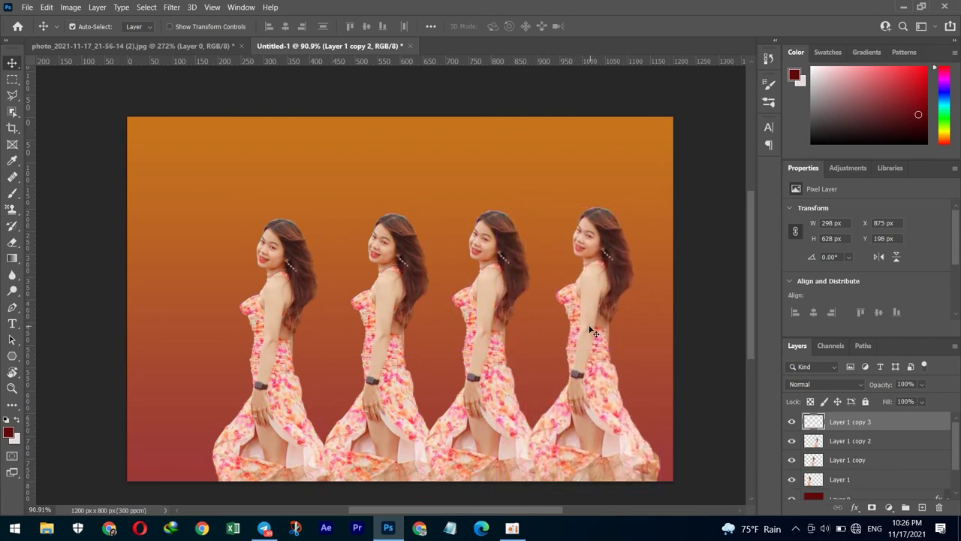
# Scale the rightmost woman (Layer 1 copy 3) up to about 124.77%, 372 × 784 px
pyautogui.hotkey('ctrl', 't')
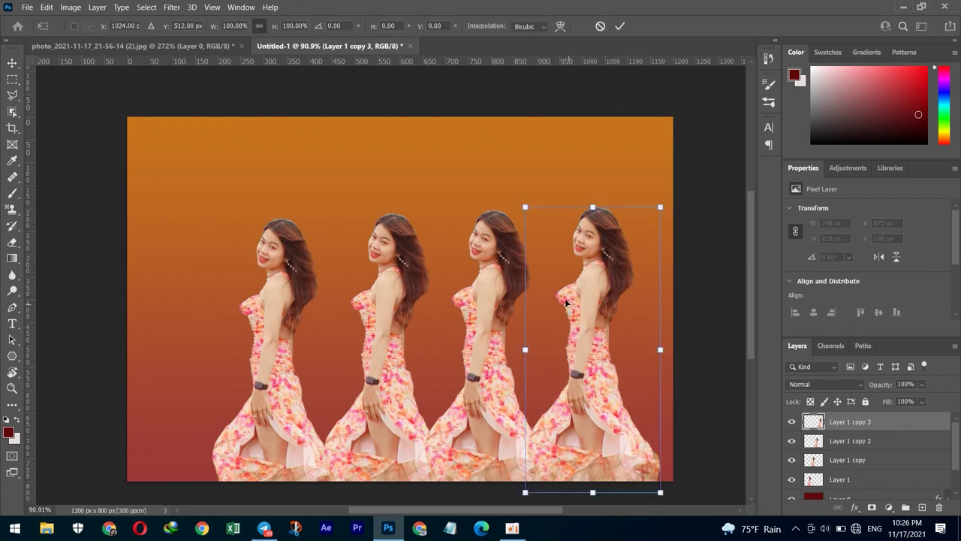
pyautogui.moveTo(520, 205)
pyautogui.mouseDown()
pyautogui.moveTo(489, 160)
pyautogui.moveTo(496, 178)
pyautogui.mouseUp()
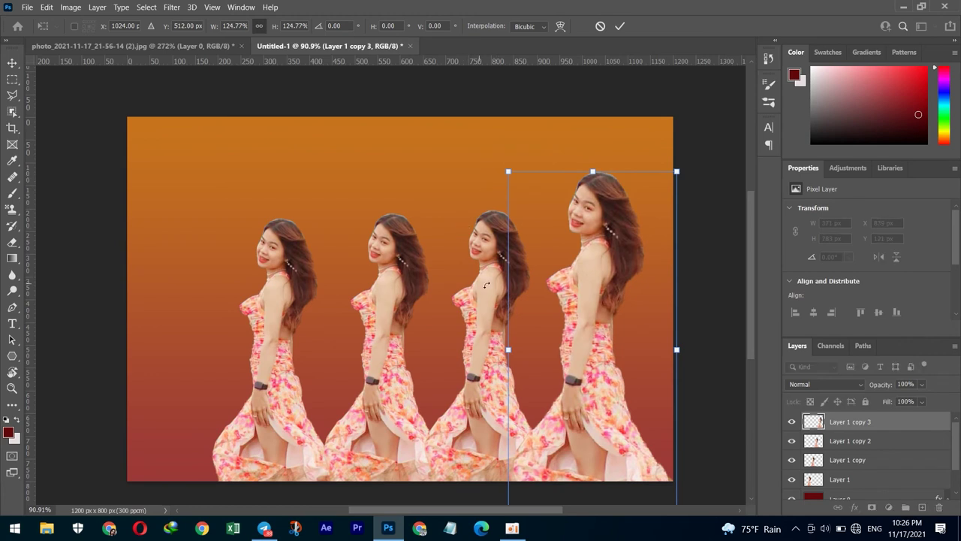
pyautogui.press('Return')
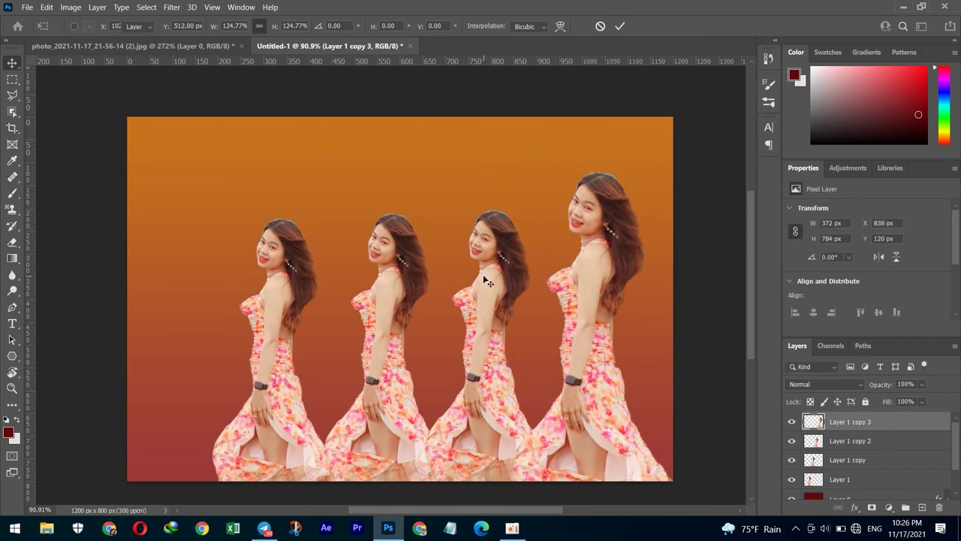
pyautogui.click(487, 305)
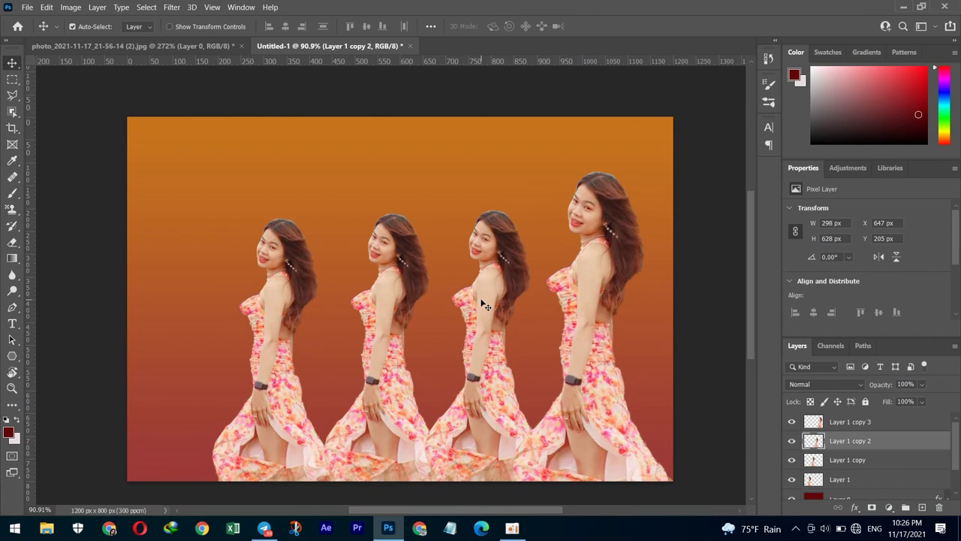
# Scale the third woman (Layer 1 copy 2) up to about 113%, 338 × 710 px
pyautogui.hotkey('ctrl', 't')
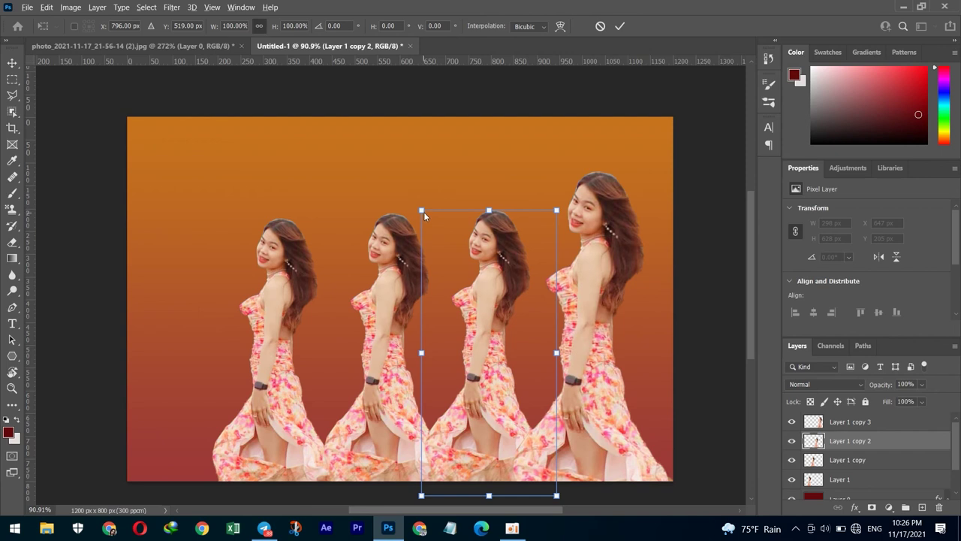
pyautogui.moveTo(423, 212); pyautogui.dragTo(413, 193)
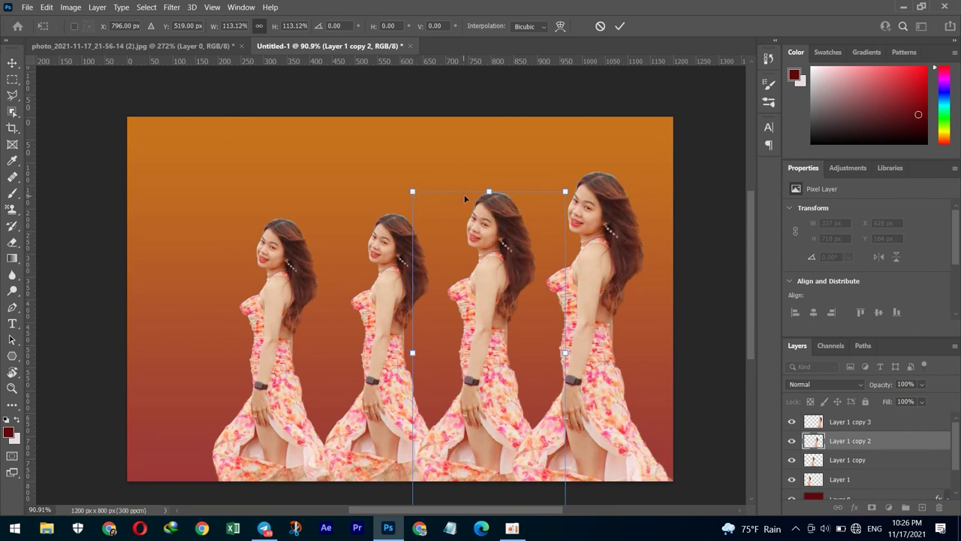
pyautogui.press('Return')
pyautogui.rightClick(485, 259)
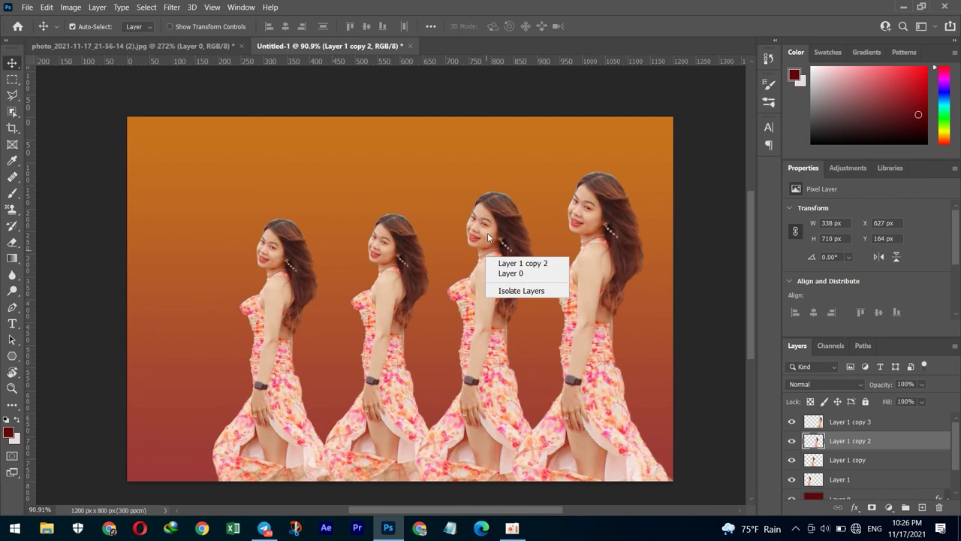
pyautogui.click(488, 226)
pyautogui.rightClick(488, 227)
pyautogui.click(487, 226)
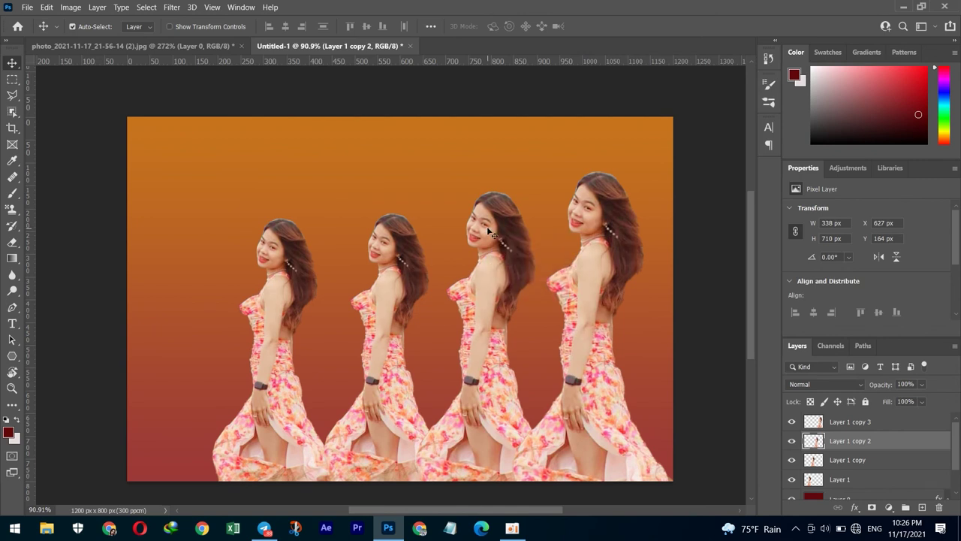
pyautogui.hotkey('ctrl', 't')
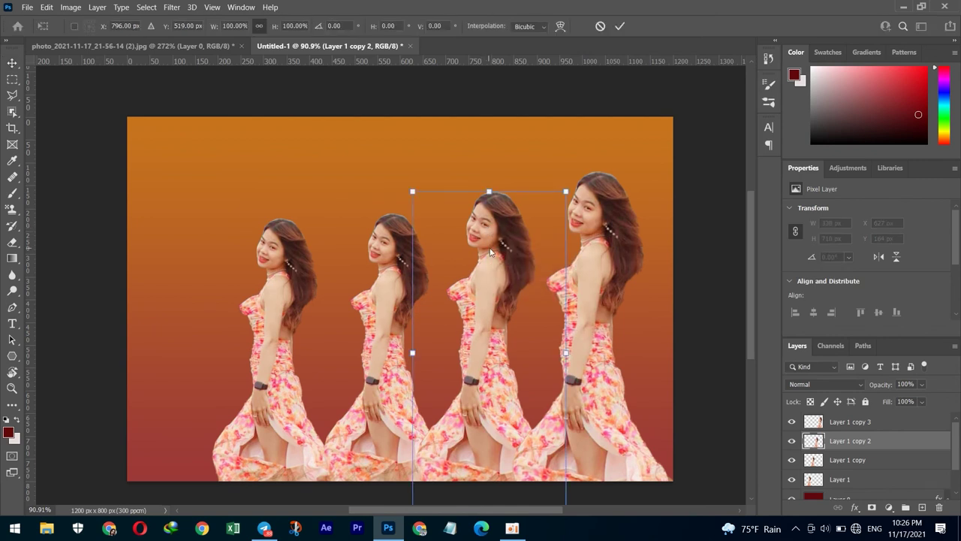
# Flip the third woman horizontally so she faces the other way
pyautogui.rightClick(489, 248)
pyautogui.click(542, 476)
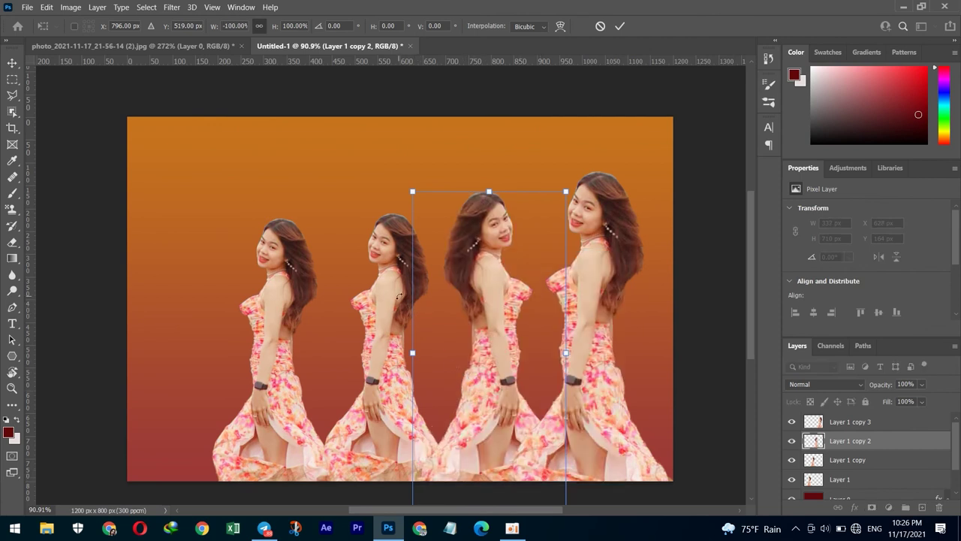
pyautogui.press('Return')
# Shift the tallest rightmost woman slightly lower on the canvas
pyautogui.click(583, 289)
pyautogui.moveTo(583, 287); pyautogui.dragTo(581, 303)
pyautogui.click(391, 306)
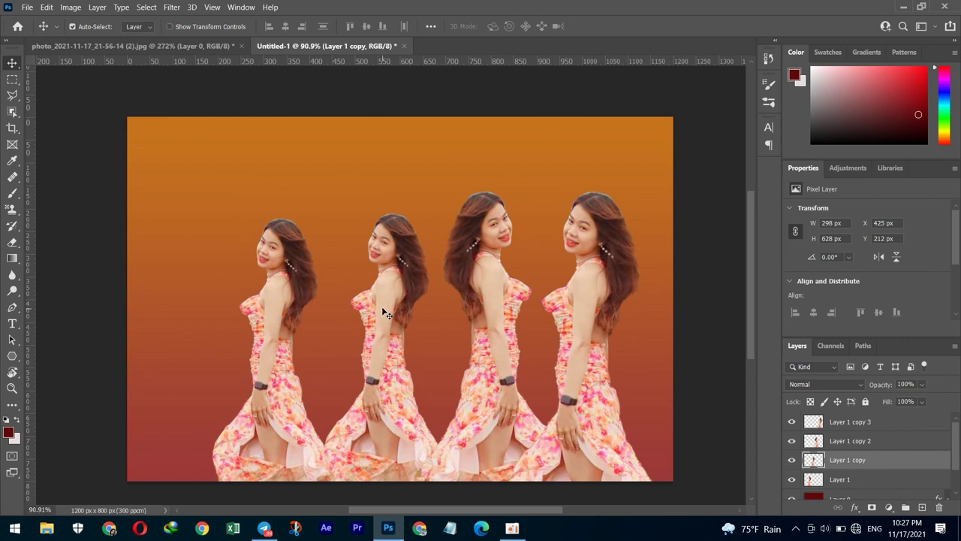
pyautogui.press('ctrl')
pyautogui.hotkey('ctrl', 't')
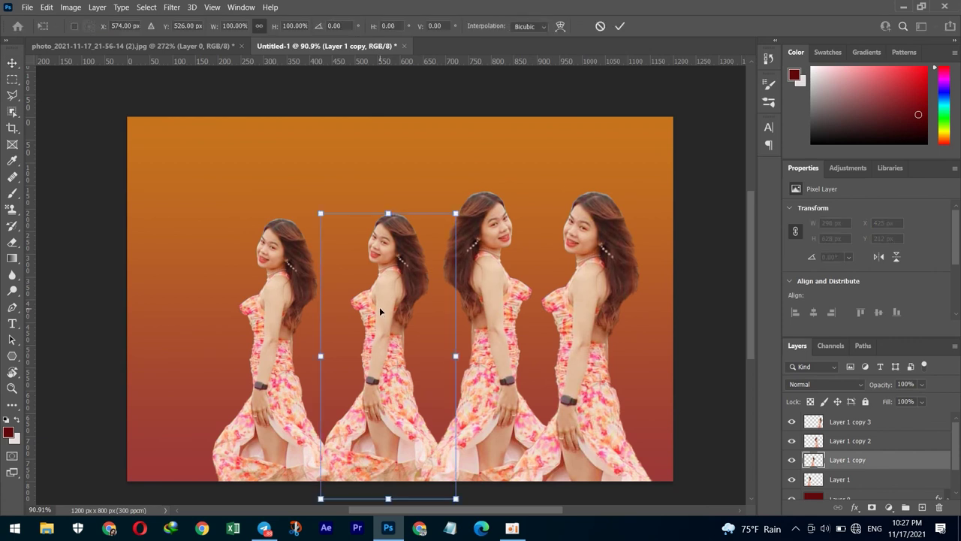
pyautogui.rightClick(405, 331)
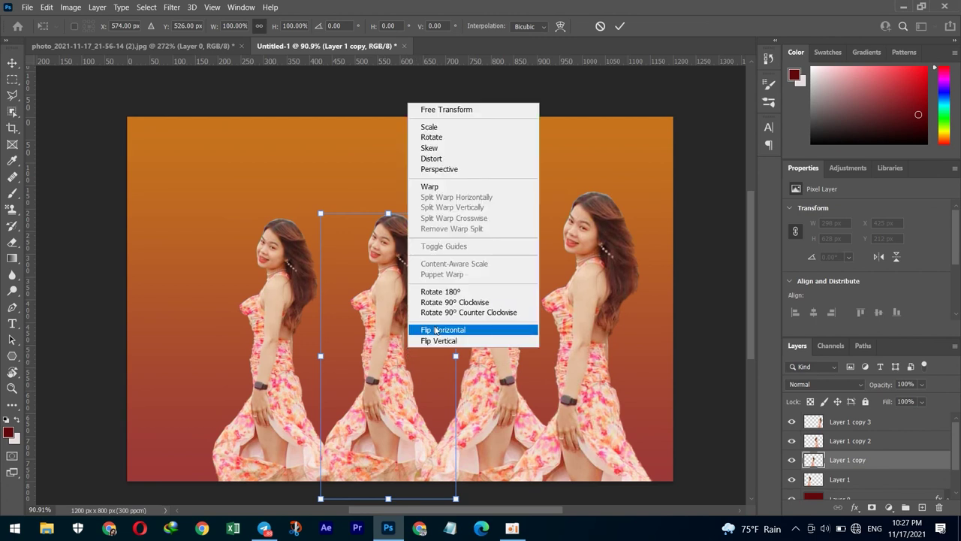
pyautogui.click(435, 332)
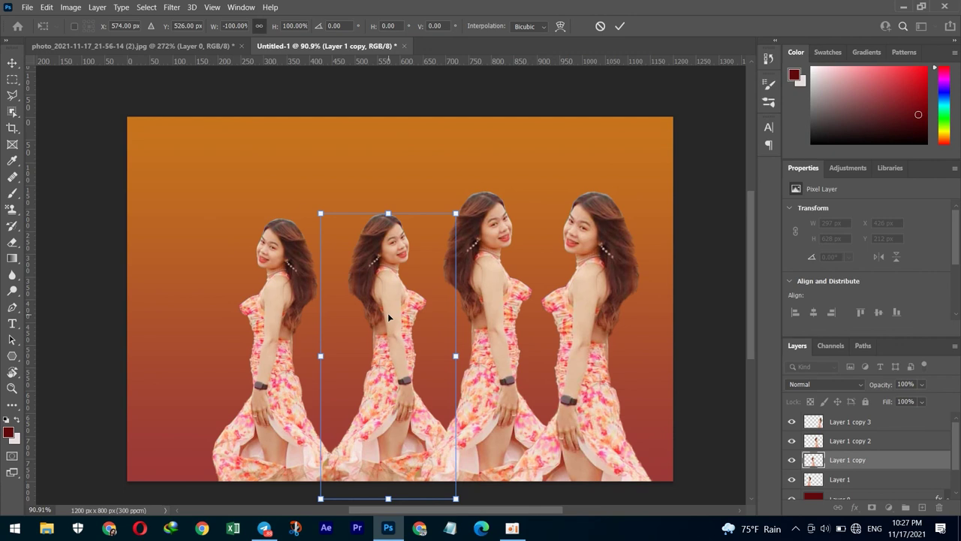
pyautogui.rightClick(389, 314)
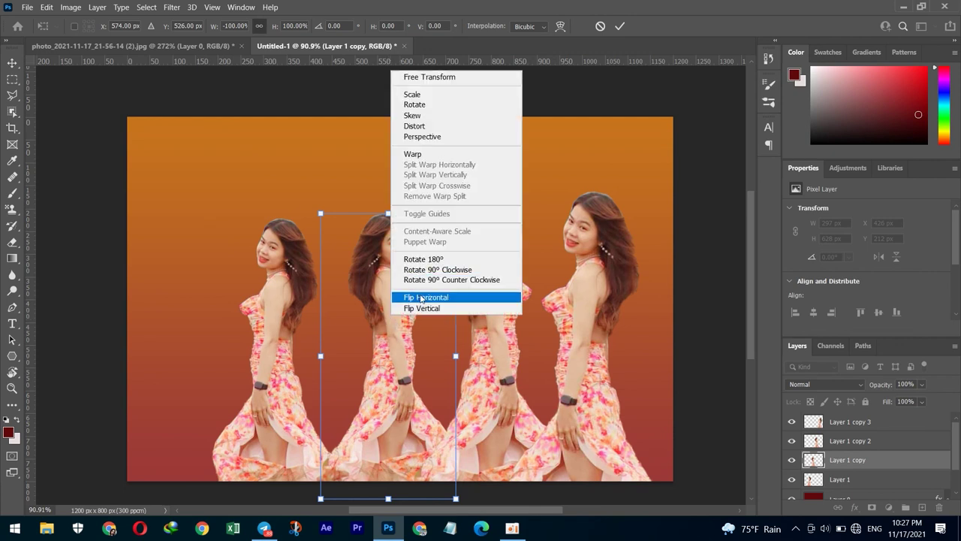
pyautogui.click(422, 298)
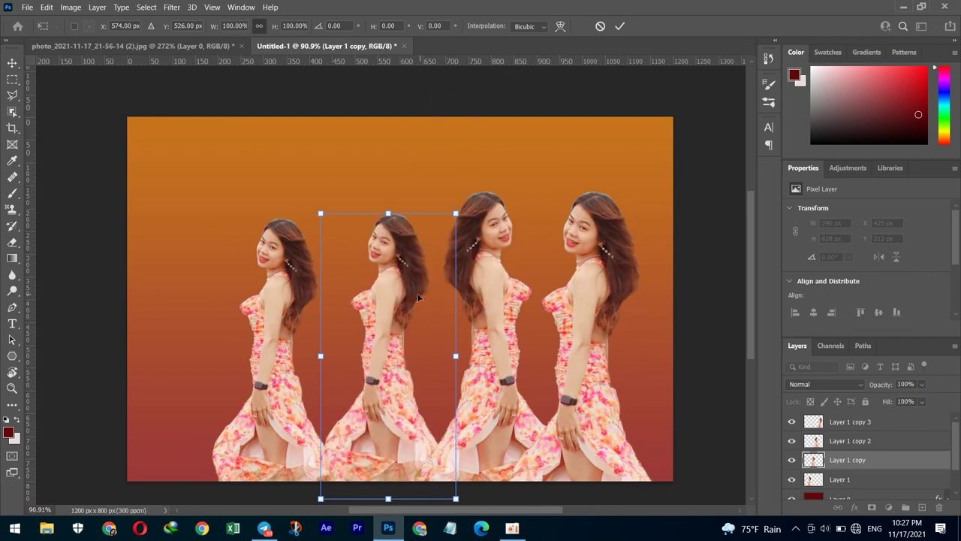
pyautogui.press('Return')
pyautogui.click(279, 301)
pyautogui.press('ctrl')
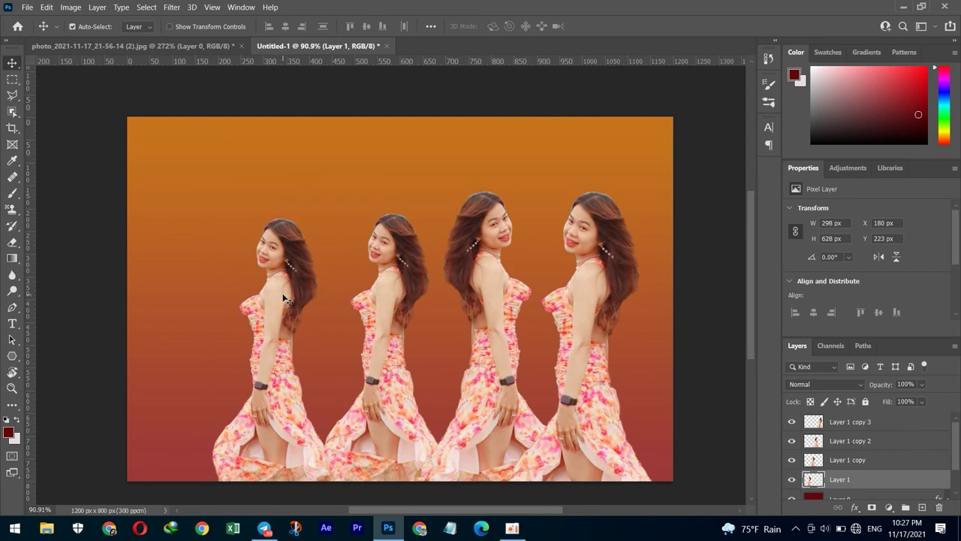
# Flip the leftmost woman (Layer 1) horizontally
pyautogui.hotkey('ctrl', 't')
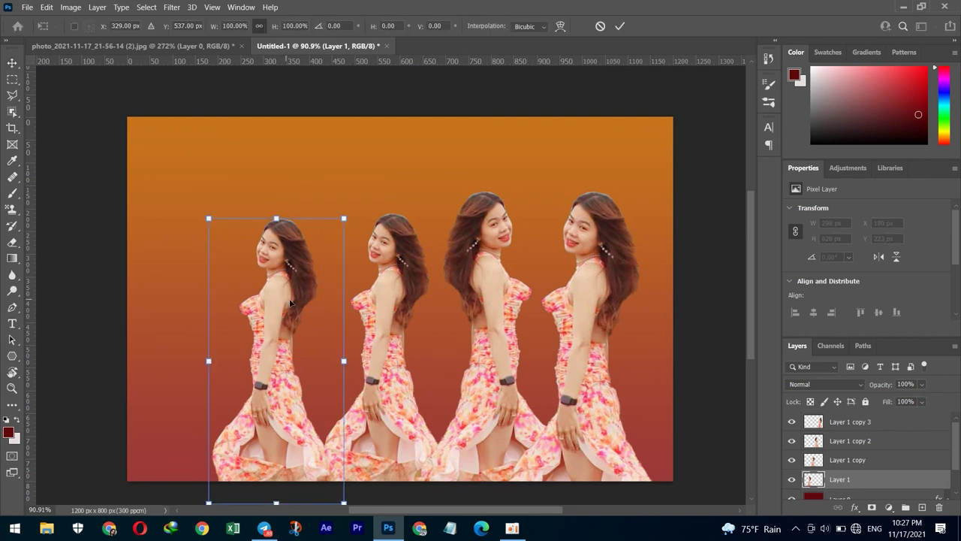
pyautogui.rightClick(290, 299)
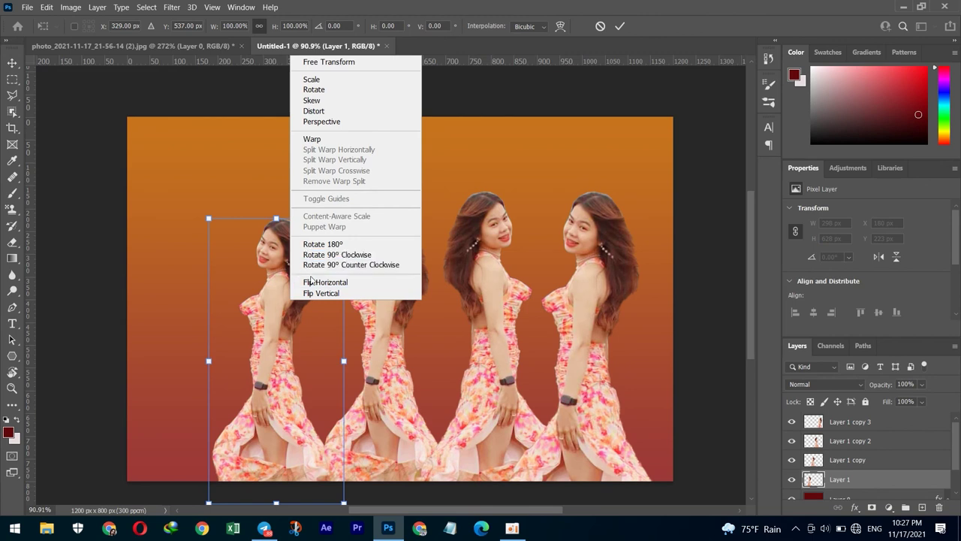
pyautogui.click(315, 282)
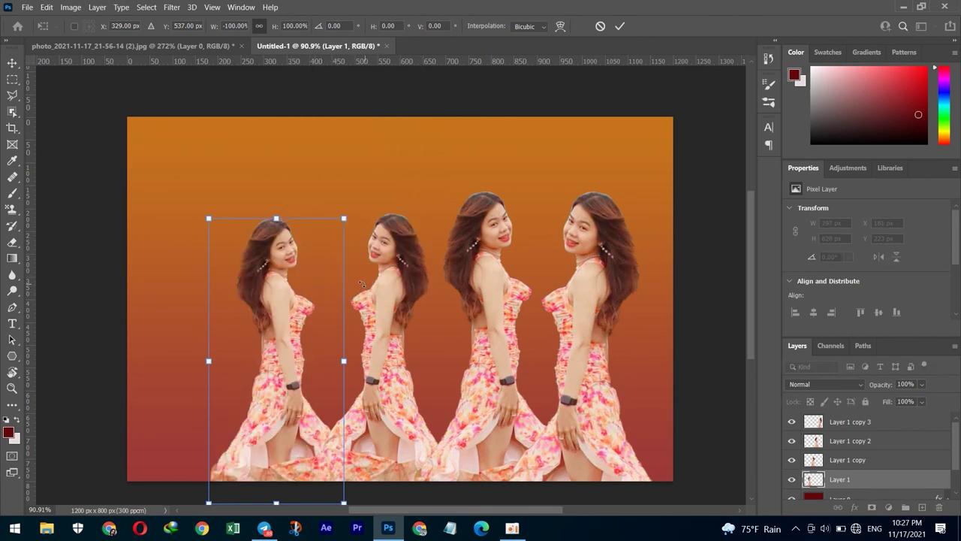
pyautogui.press('Return')
# Move the first two women left toward the canvas edge so their skirt hems meet
pyautogui.moveTo(297, 312); pyautogui.dragTo(245, 314)
pyautogui.moveTo(381, 350)
pyautogui.mouseDown()
pyautogui.moveTo(328, 352)
pyautogui.moveTo(343, 355)
pyautogui.mouseUp()
pyautogui.moveTo(230, 372); pyautogui.dragTo(205, 379)
pyautogui.moveTo(337, 365); pyautogui.dragTo(318, 367)
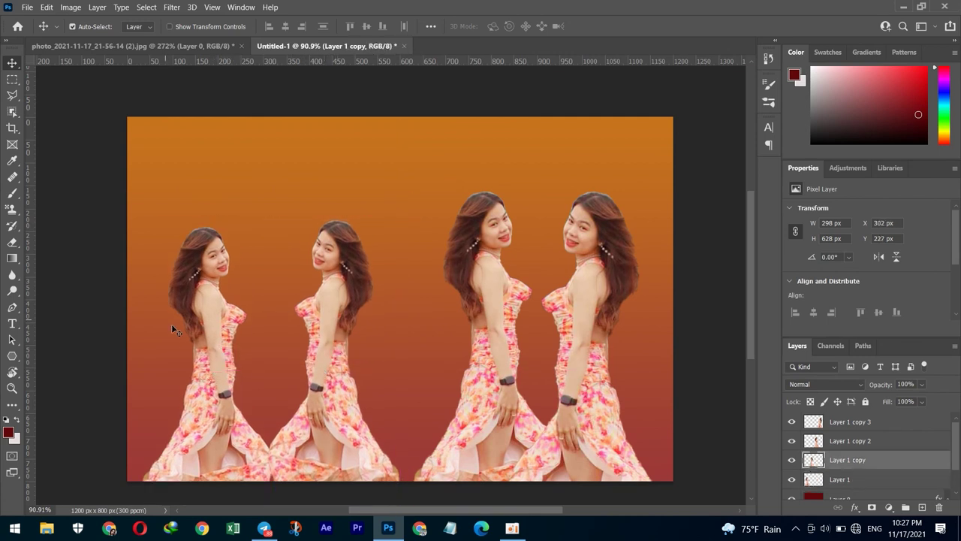
pyautogui.moveTo(223, 334); pyautogui.dragTo(222, 326)
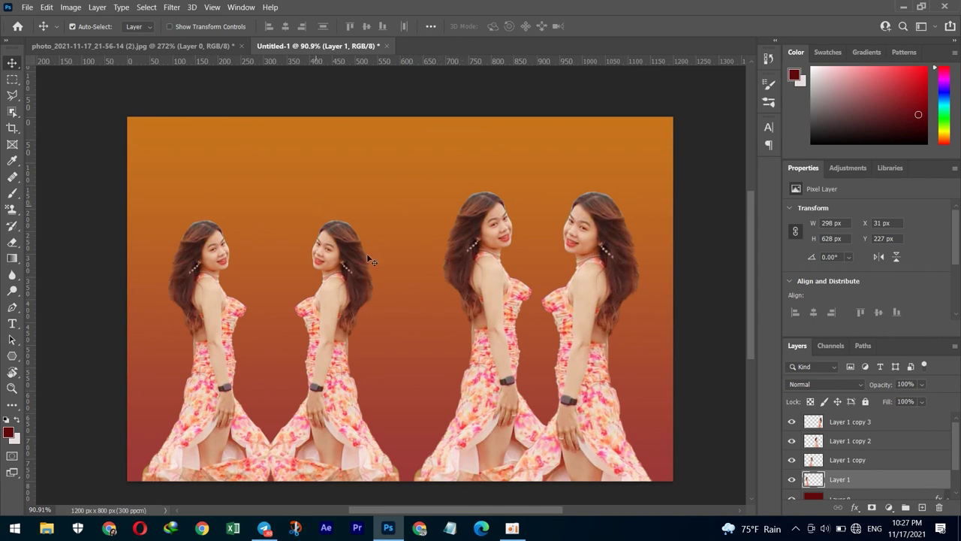
pyautogui.click(517, 534)
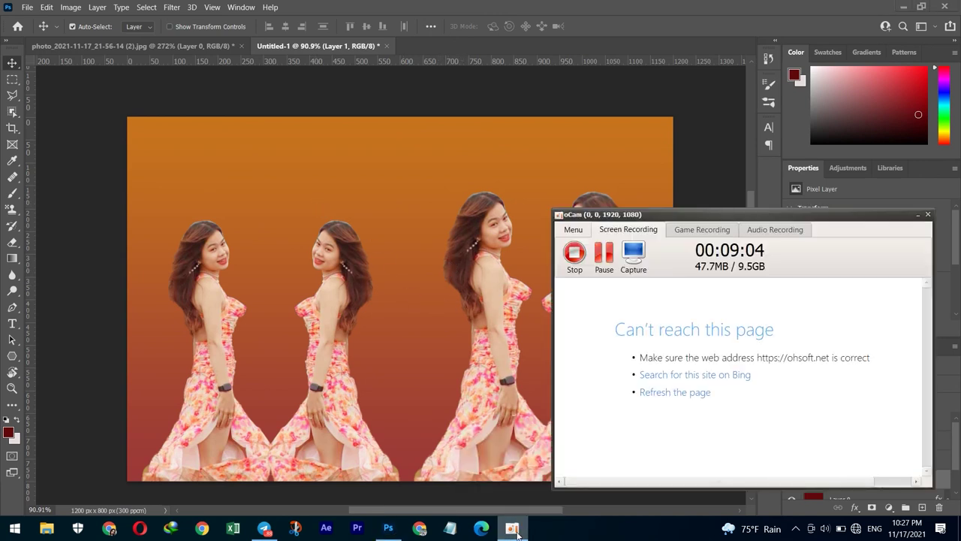